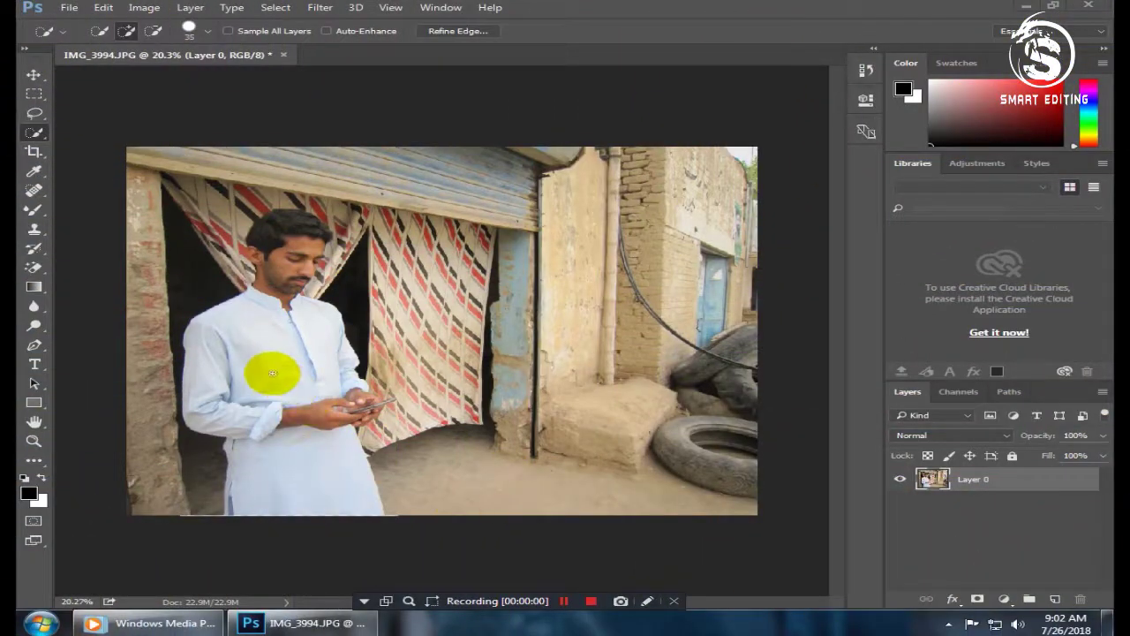
Step: Quick-select the man, feather the selection, and add a layer mask hiding everything else
drag(272, 374, 310, 366)
right_click(311, 366)
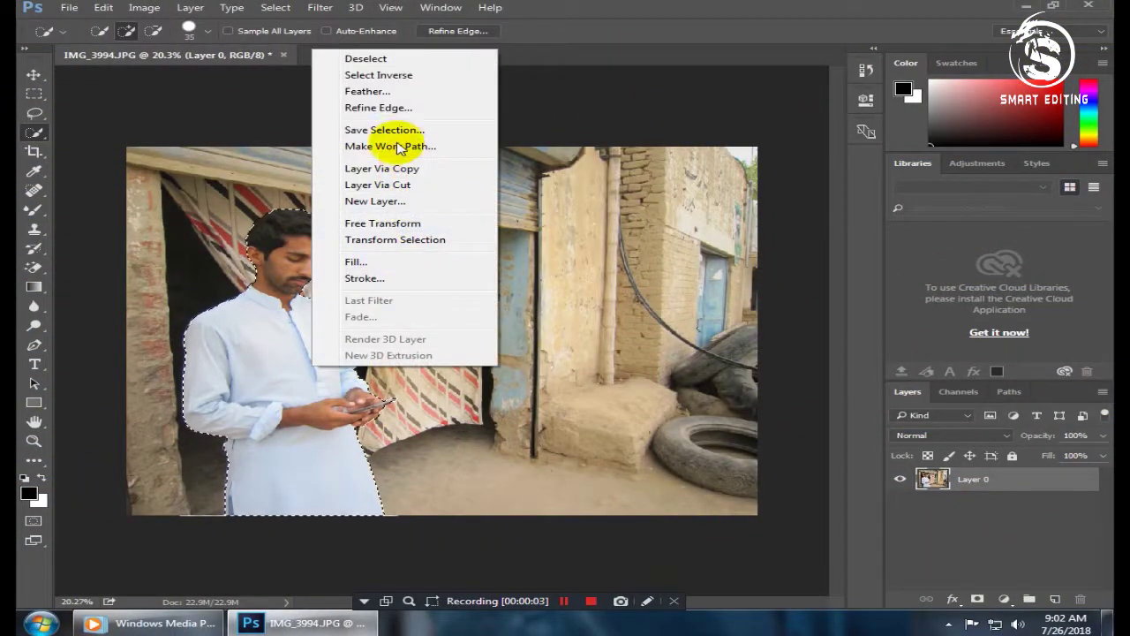
click(380, 91)
key(Return)
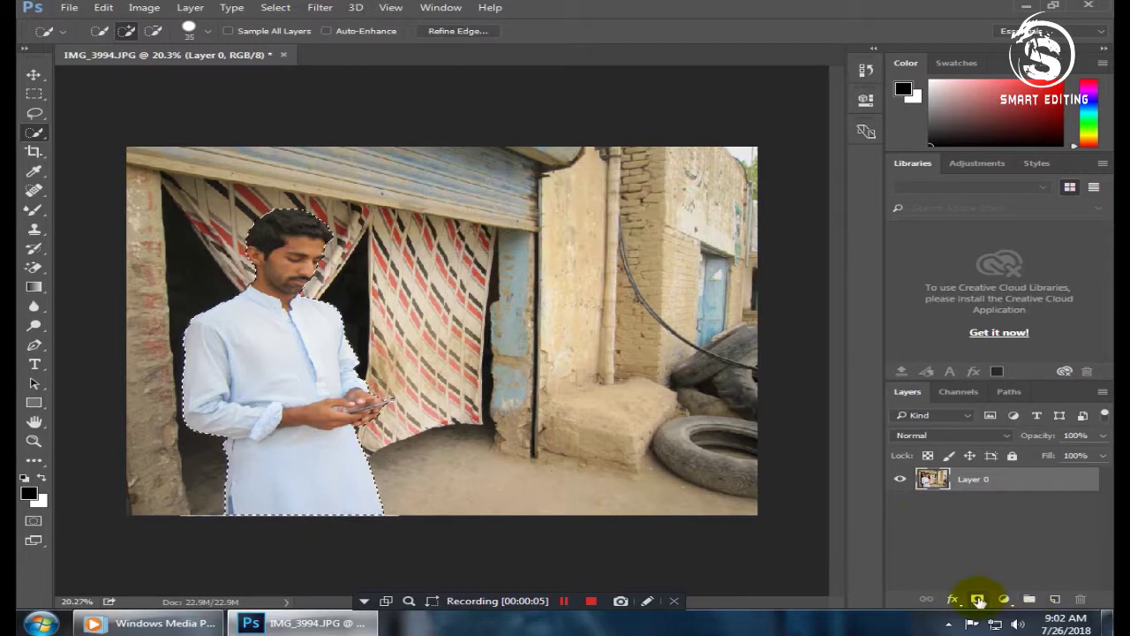
click(978, 601)
Step: Refine the layer mask's edge along the top and left side of the man's hair
right_click(978, 481)
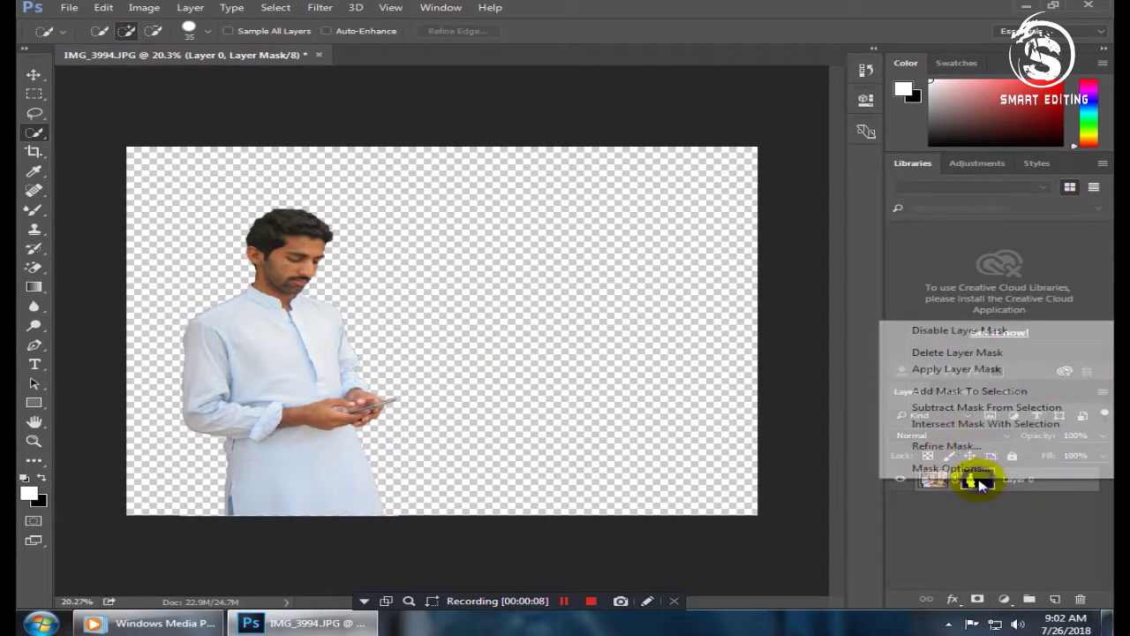
click(946, 444)
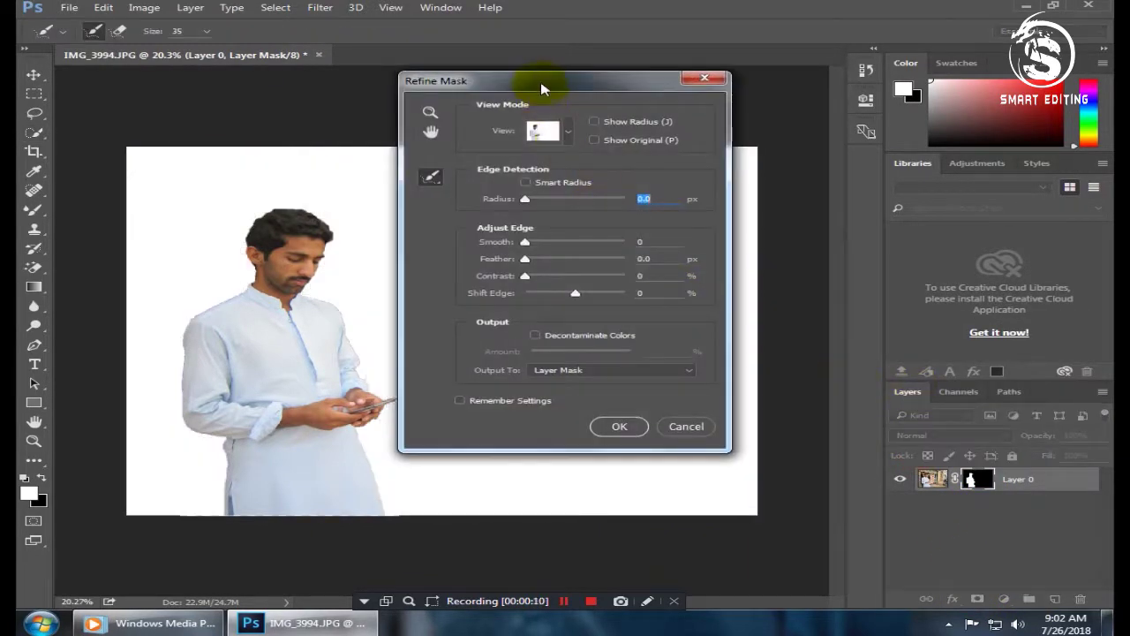
drag(541, 91, 947, 154)
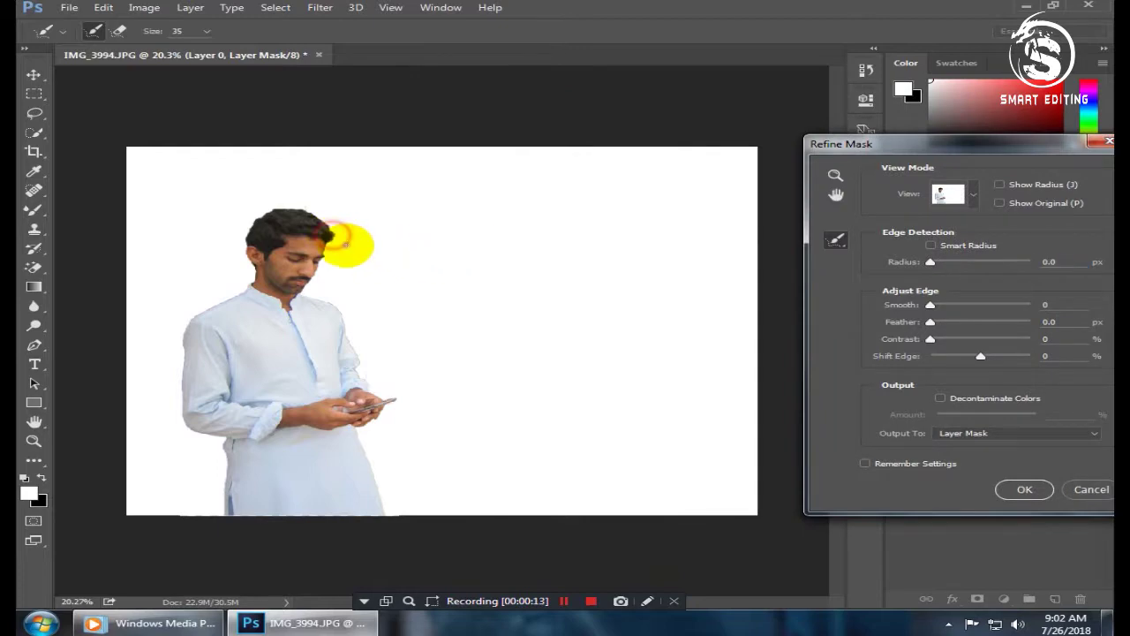
mouse_move(333, 228)
mouse_down()
mouse_move(290, 215)
mouse_move(560, 285)
mouse_move(616, 288)
mouse_move(660, 310)
mouse_move(618, 182)
mouse_move(514, 68)
mouse_up()
scroll(509, 180, up, 5)
mouse_move(507, 182)
mouse_down()
mouse_move(429, 328)
mouse_move(189, 300)
mouse_move(163, 324)
mouse_up()
mouse_move(231, 339)
mouse_down()
mouse_move(227, 323)
mouse_move(285, 324)
mouse_move(215, 341)
mouse_move(373, 353)
mouse_up()
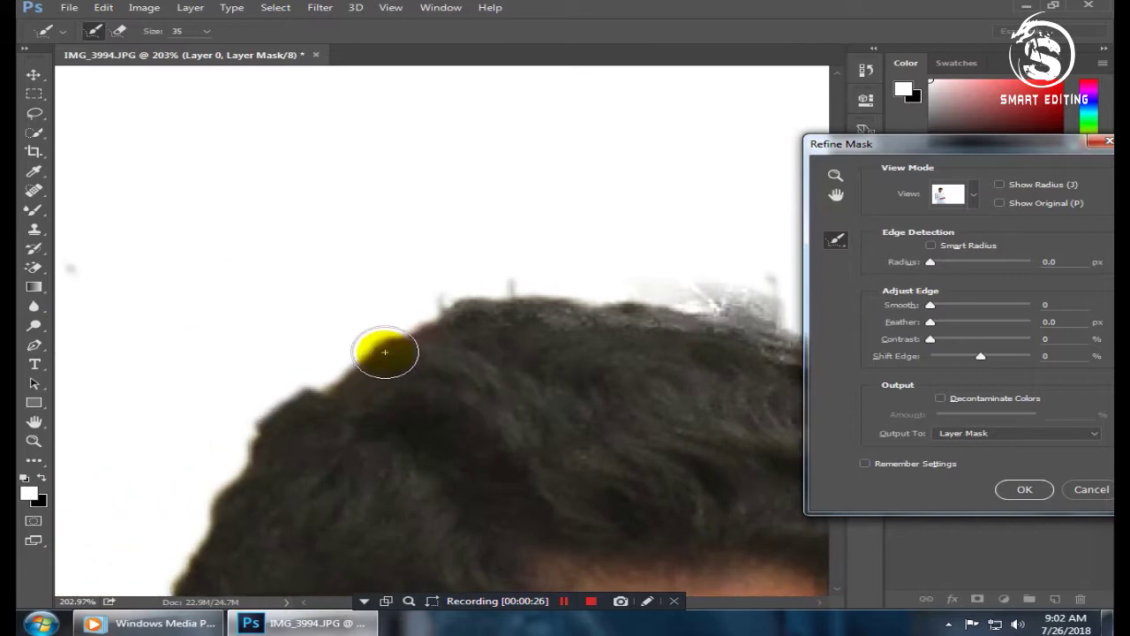
scroll(373, 353, down, 1)
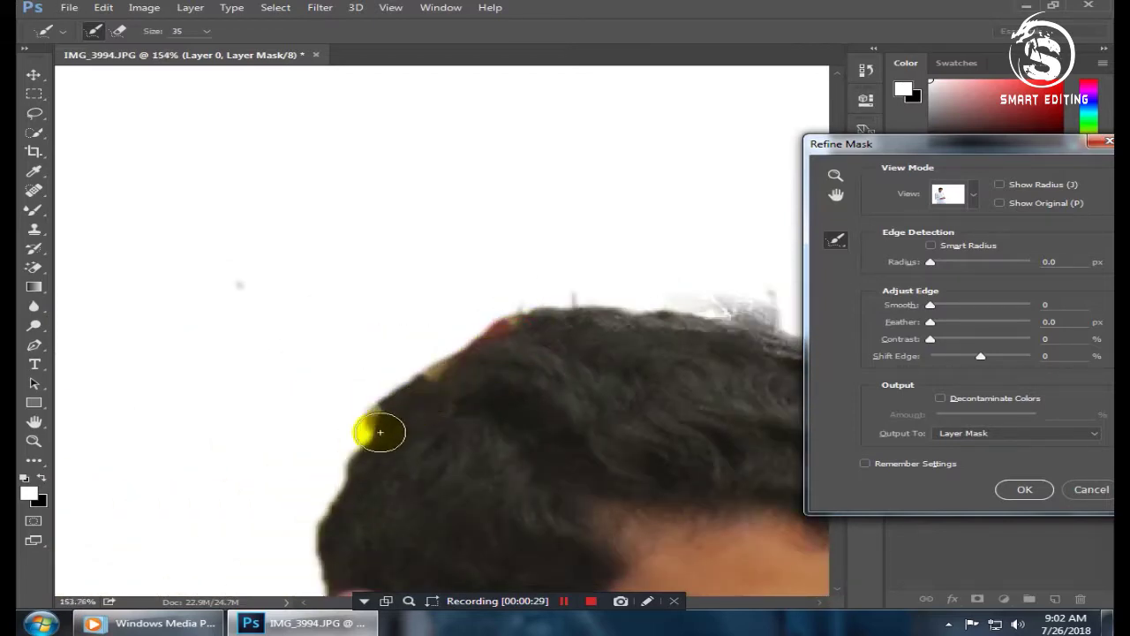
mouse_move(395, 430)
mouse_down()
mouse_move(386, 404)
mouse_move(790, 345)
mouse_up()
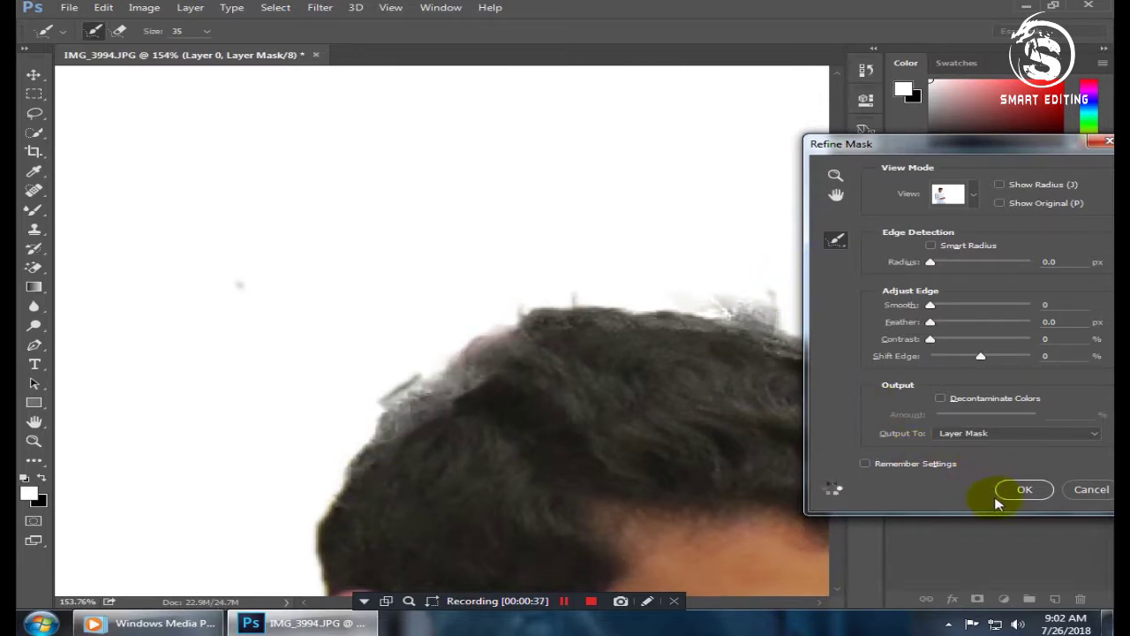
click(1025, 490)
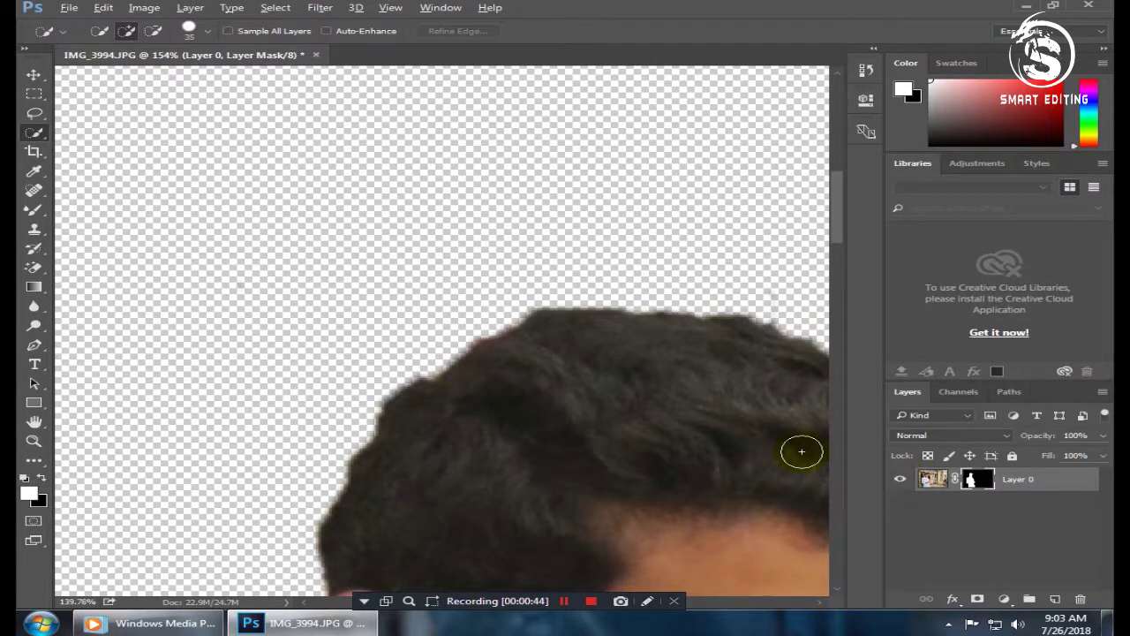
Step: Zoom out to fit the image and apply the layer mask permanently
key(ctrl+minus)
key(ctrl+minus)
key(ctrl+minus)
key(ctrl+minus)
key(ctrl+minus)
key(ctrl+minus)
key(ctrl+0)
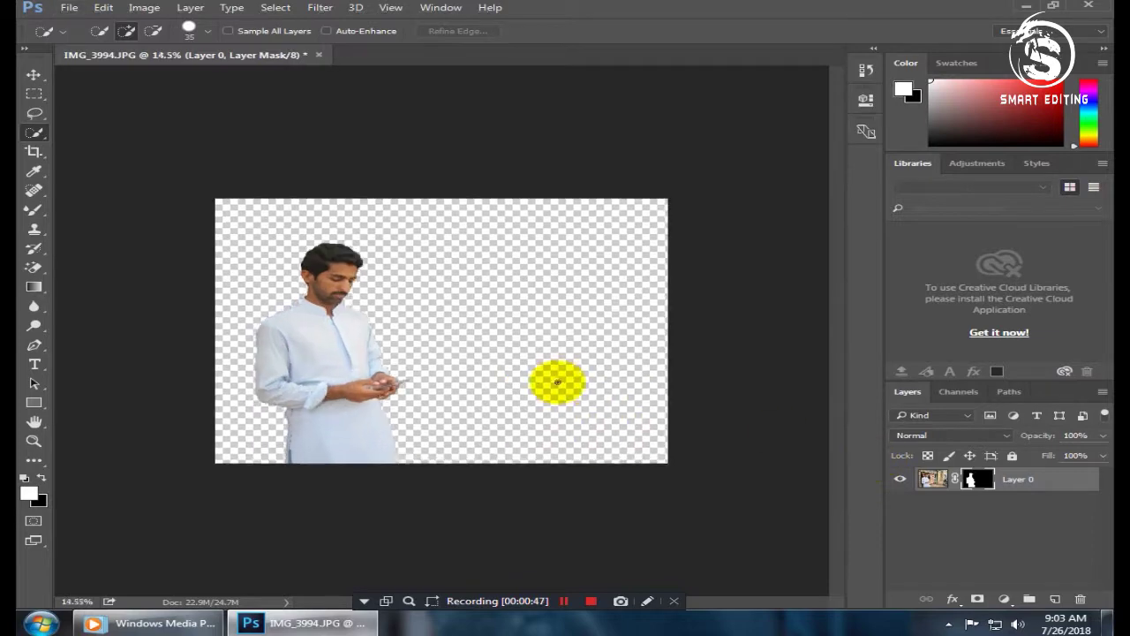
right_click(979, 482)
click(957, 368)
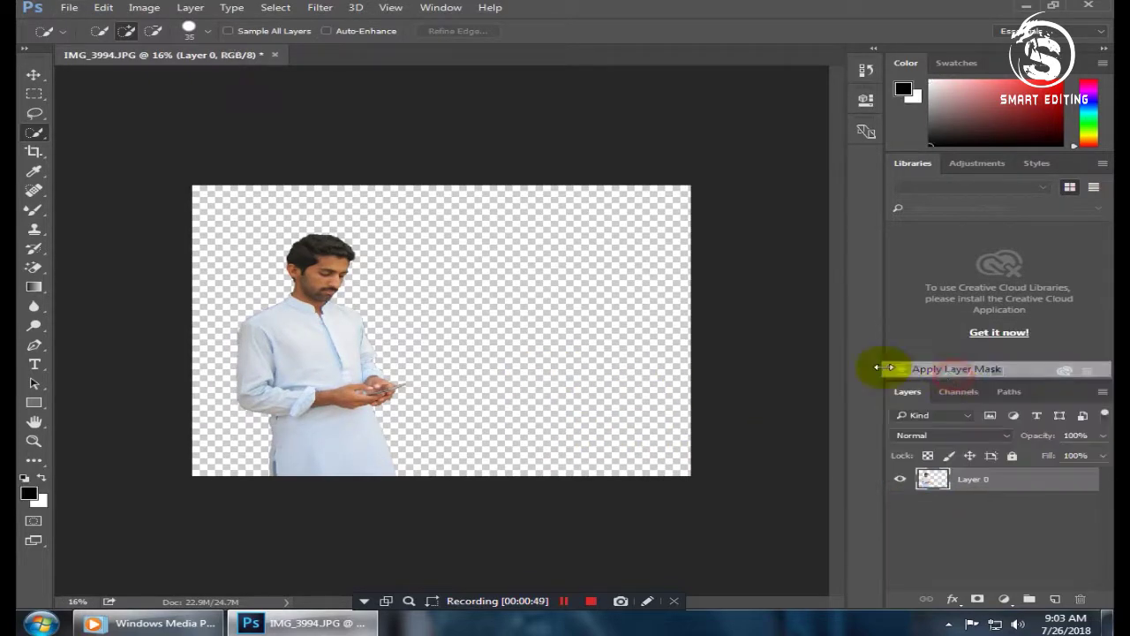
Step: Start Place Linked and browse through SMART TECHNICAL and CB EDITZ Bakgrounds to the Galaxy folder
click(71, 9)
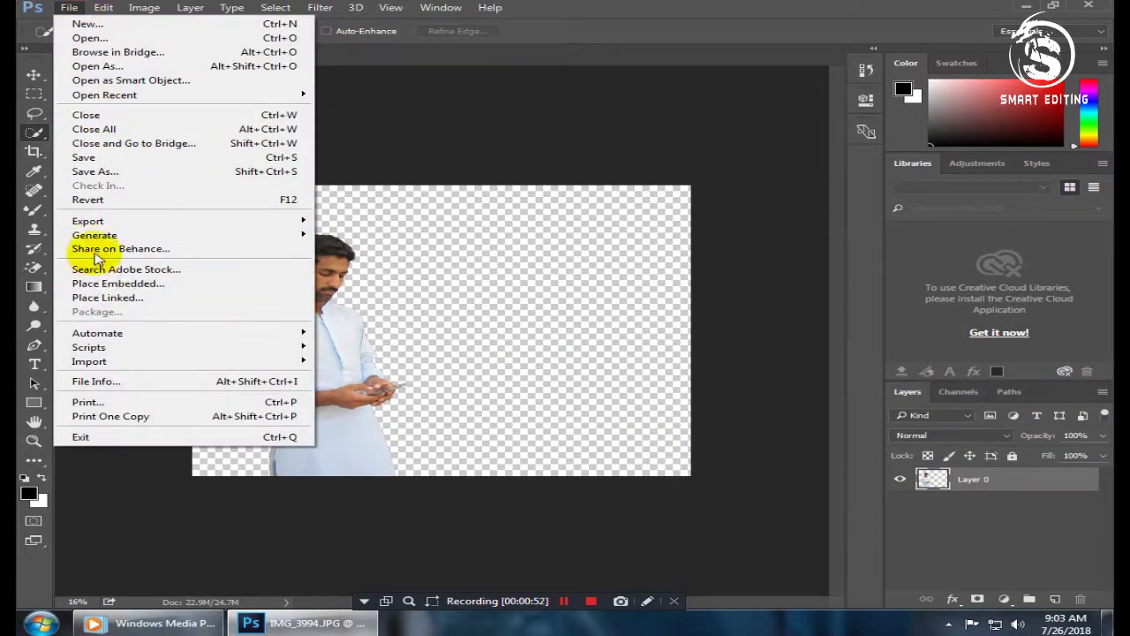
click(104, 297)
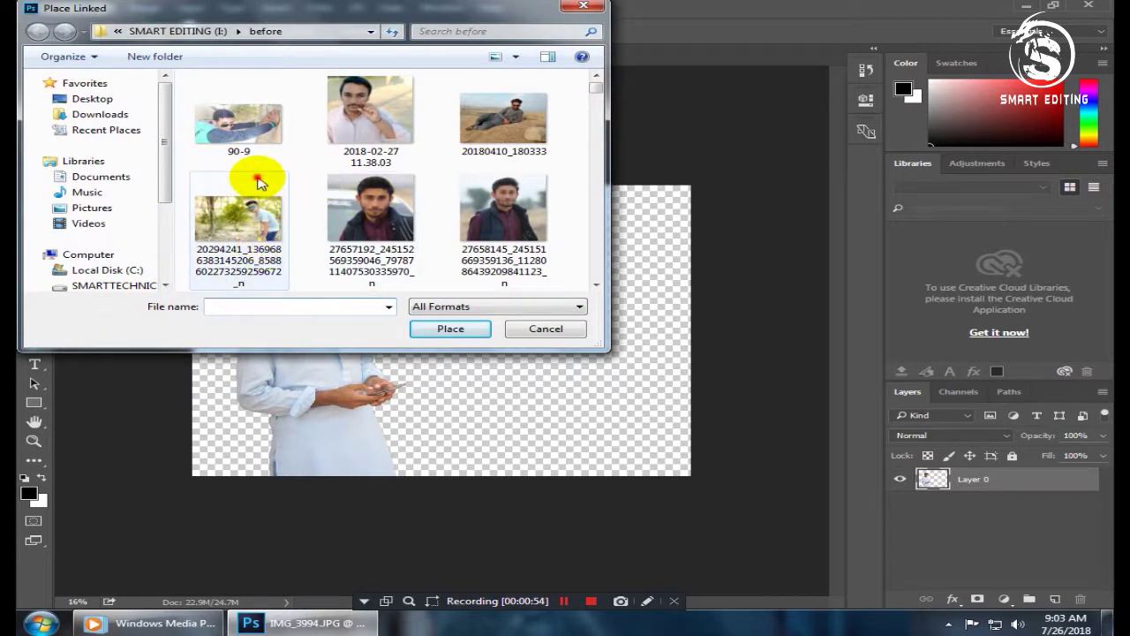
click(265, 208)
key(BackSpace)
click(97, 247)
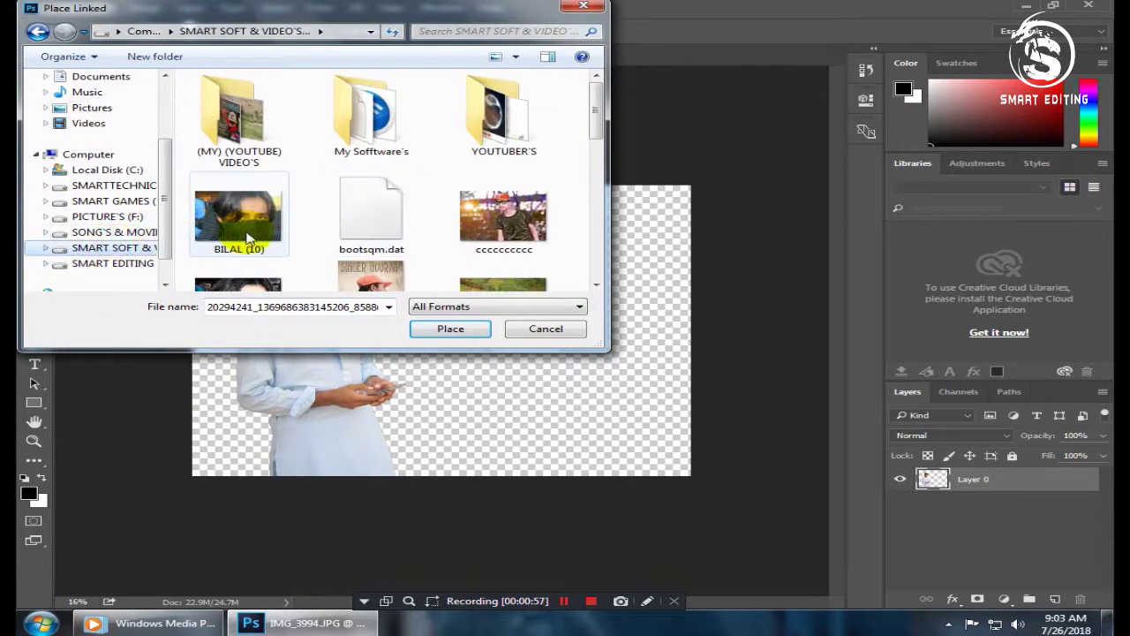
click(128, 231)
double_click(257, 146)
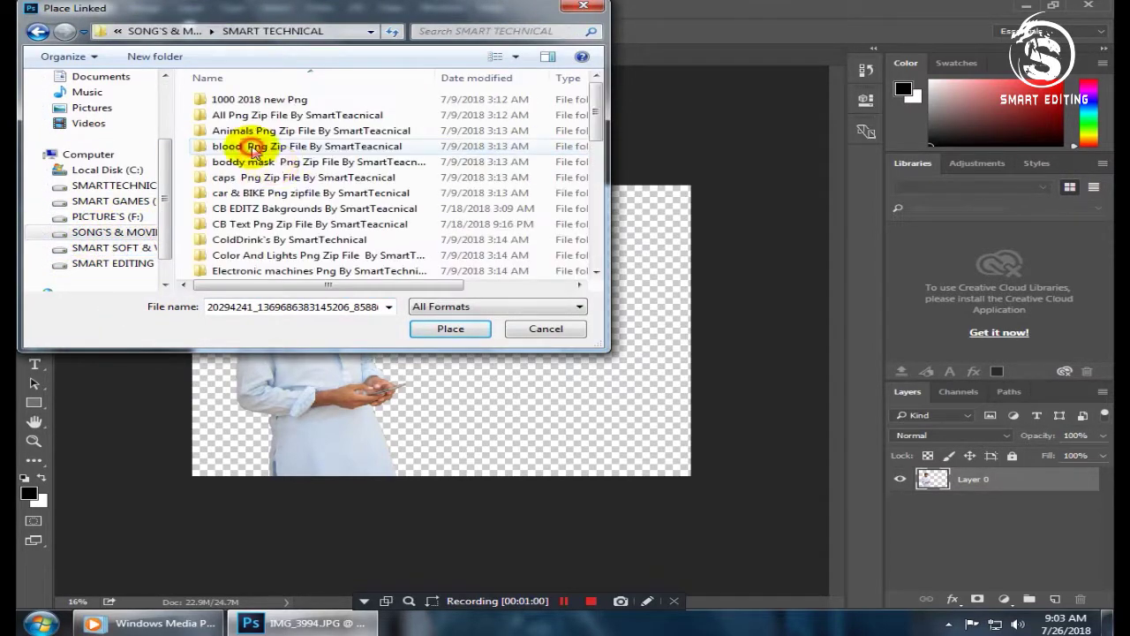
click(298, 208)
scroll(301, 217, down, 5)
double_click(224, 99)
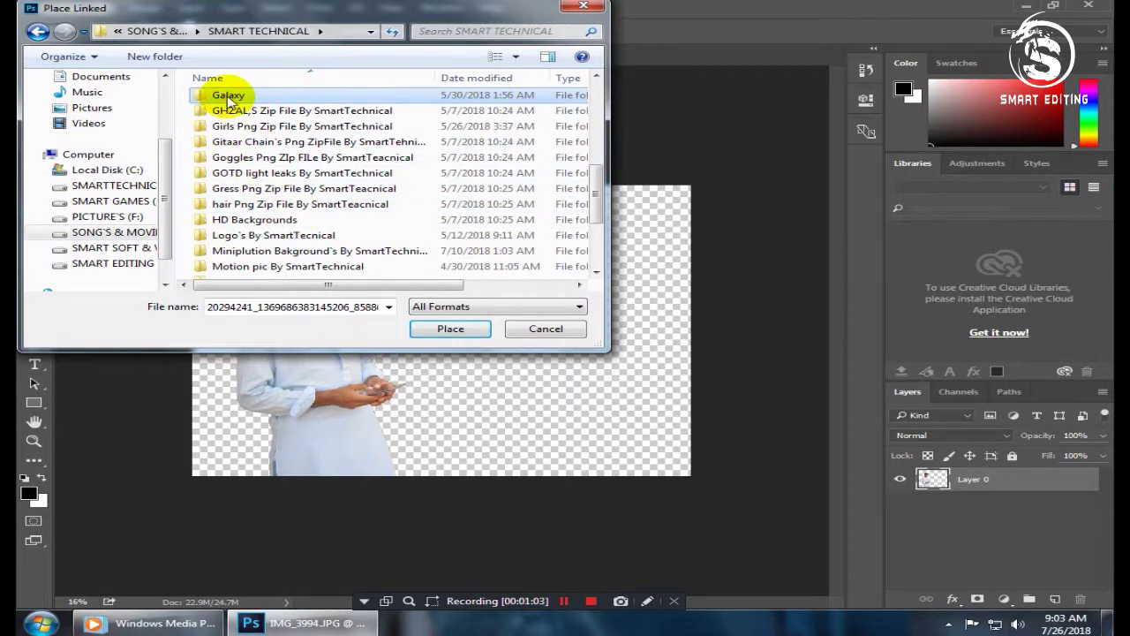
Step: Place the blurred green bokeh image and stretch it to cover the whole canvas
scroll(334, 182, down, 2)
scroll(336, 194, down, 2)
scroll(333, 201, down, 2)
scroll(327, 208, down, 2)
scroll(318, 205, down, 2)
scroll(319, 206, down, 2)
scroll(318, 205, down, 2)
scroll(354, 196, down, 2)
scroll(362, 191, up, 1)
double_click(371, 119)
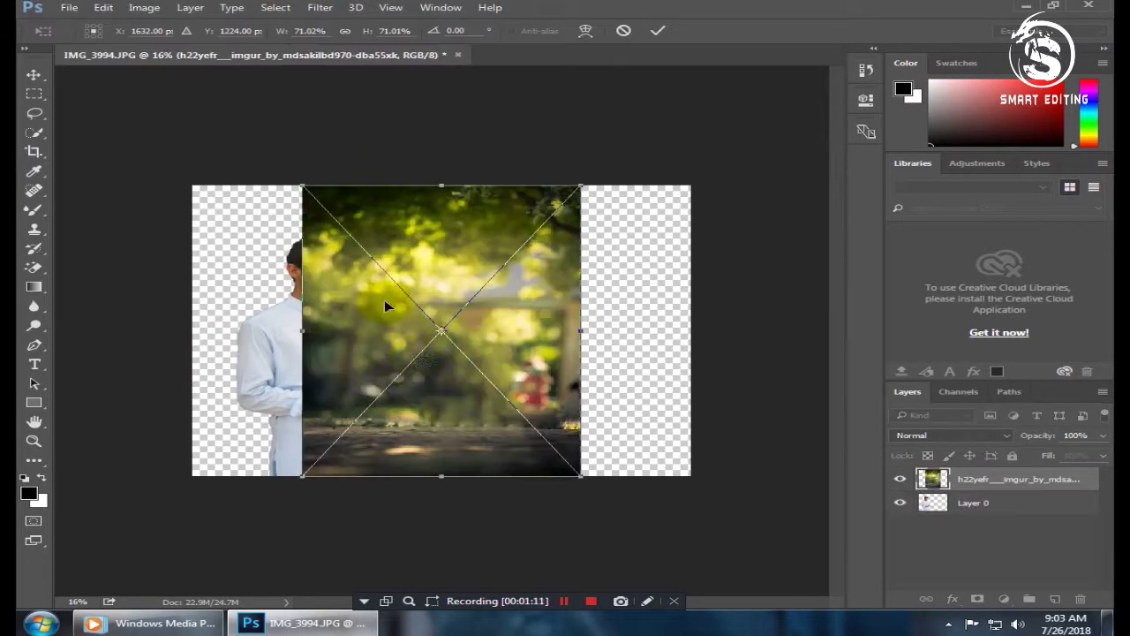
mouse_move(581, 333)
mouse_down()
mouse_move(692, 323)
mouse_move(613, 341)
mouse_up()
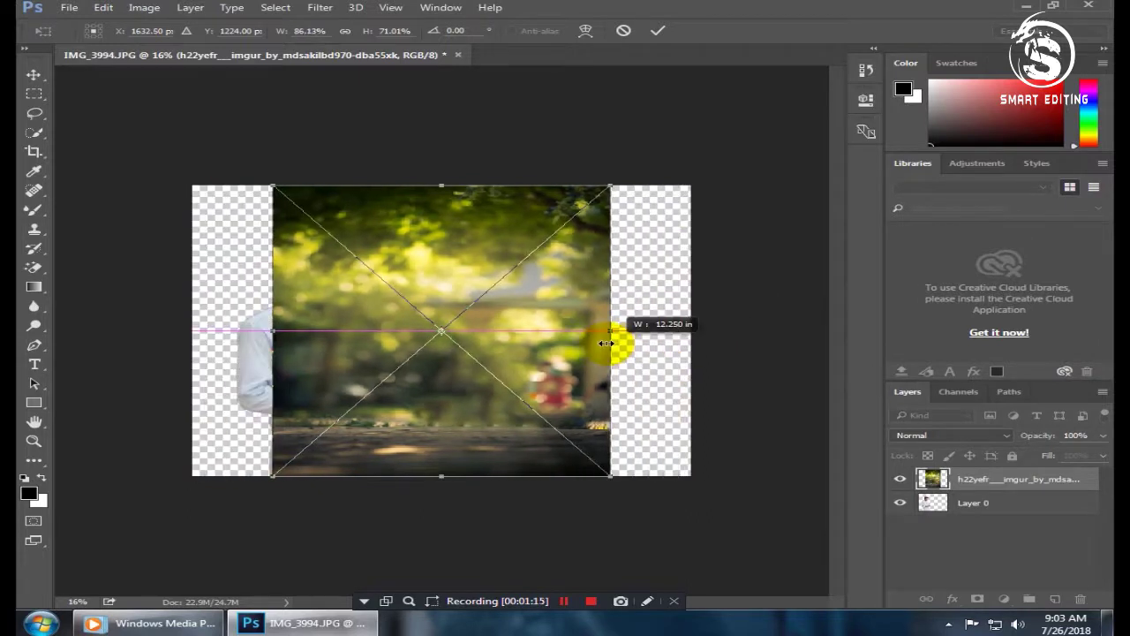
drag(606, 477, 758, 618)
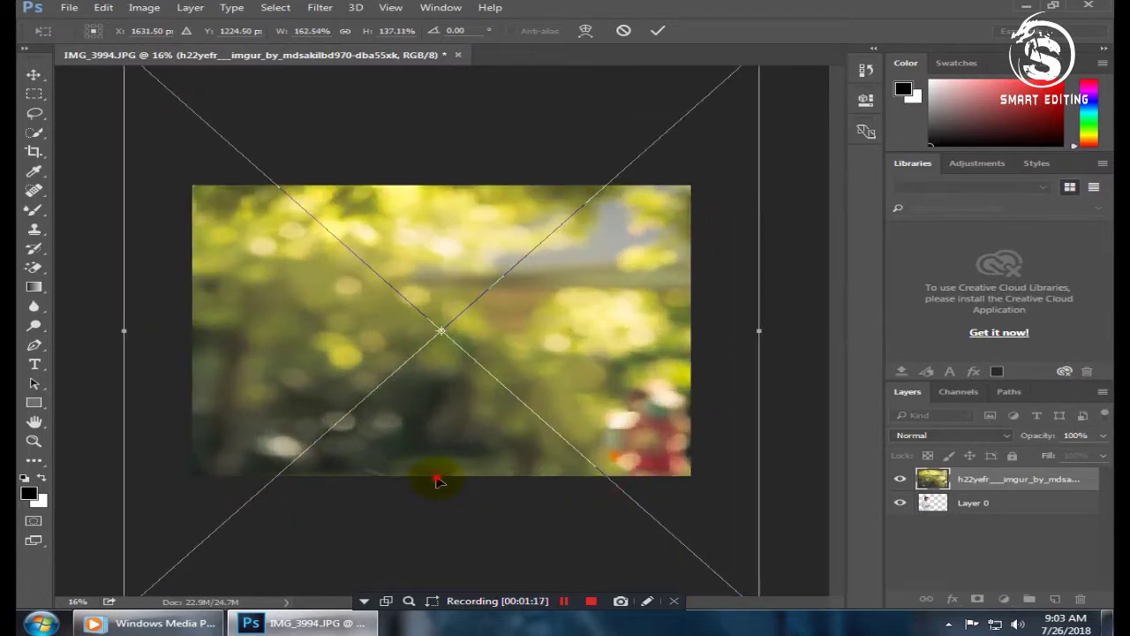
key(Return)
Step: Move the man's layer above the background, nudge the background left, and shift the man left
drag(982, 545, 982, 521)
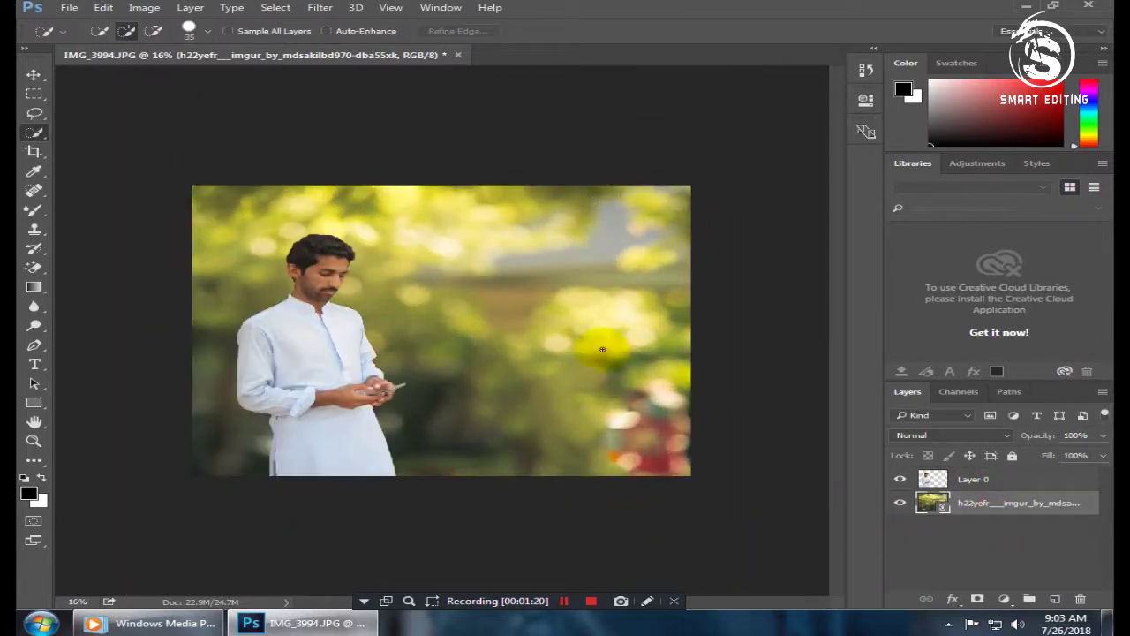
click(34, 75)
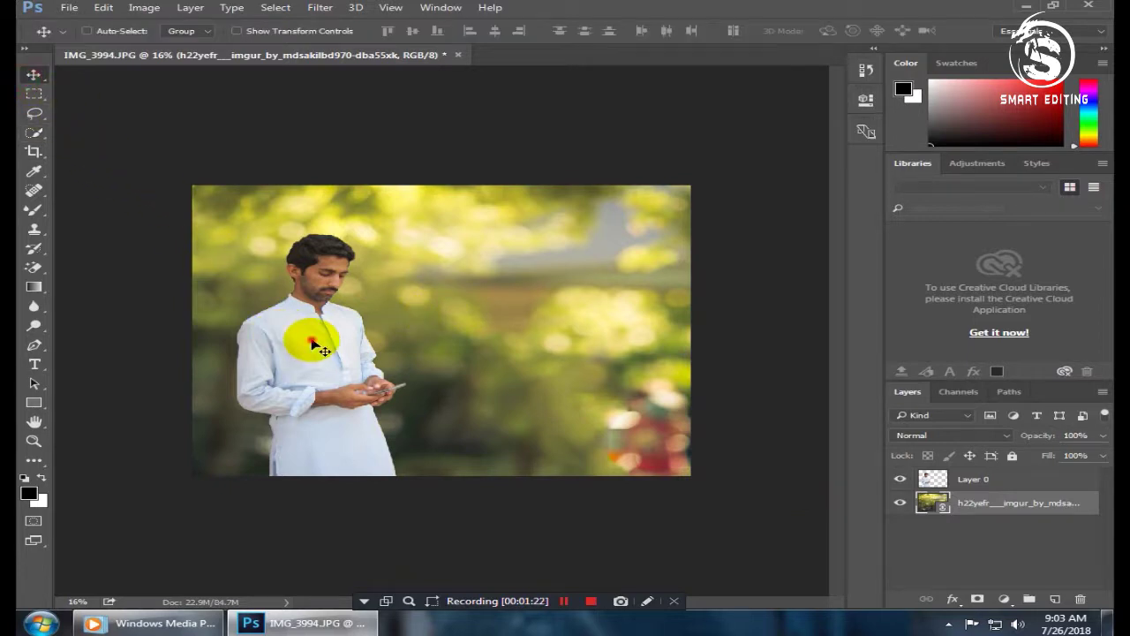
drag(314, 343, 304, 341)
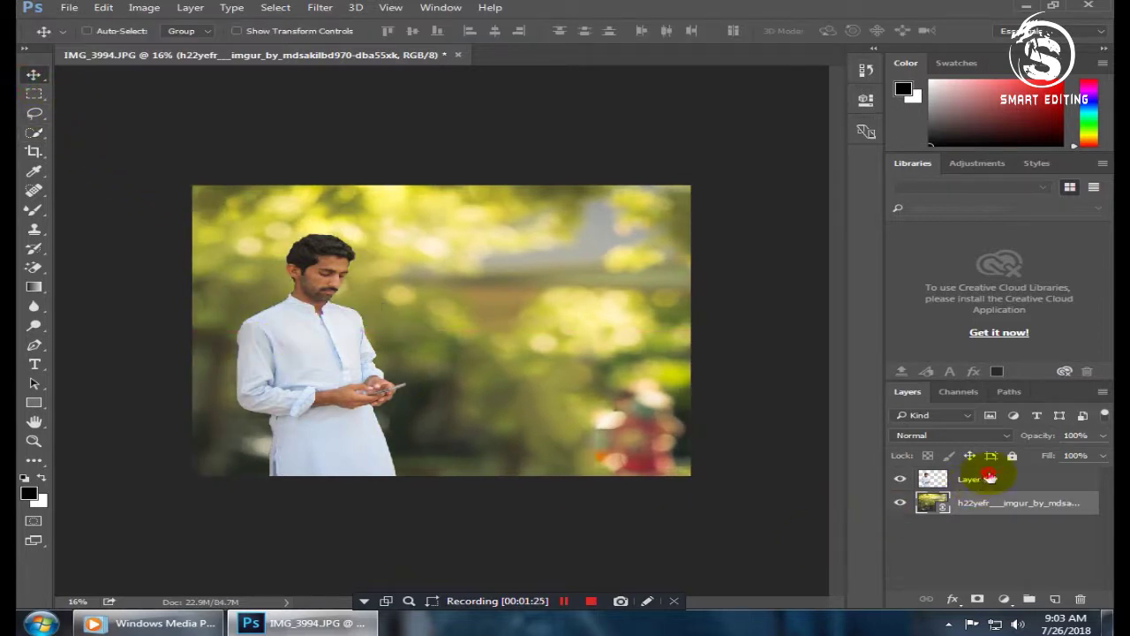
click(991, 477)
drag(328, 369, 284, 370)
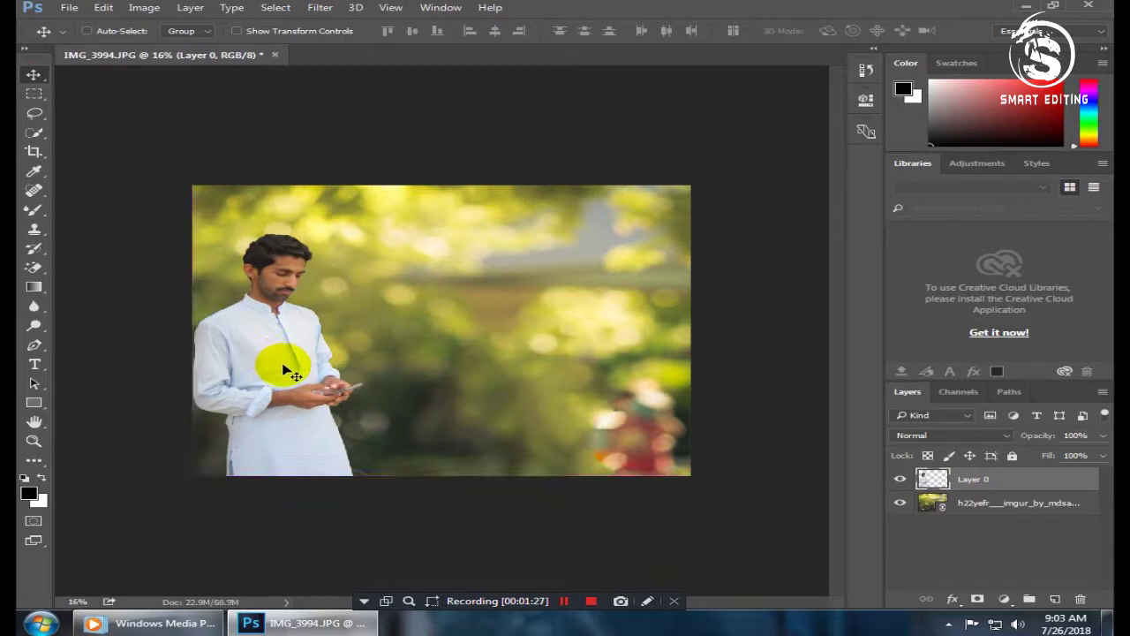
drag(285, 362, 288, 375)
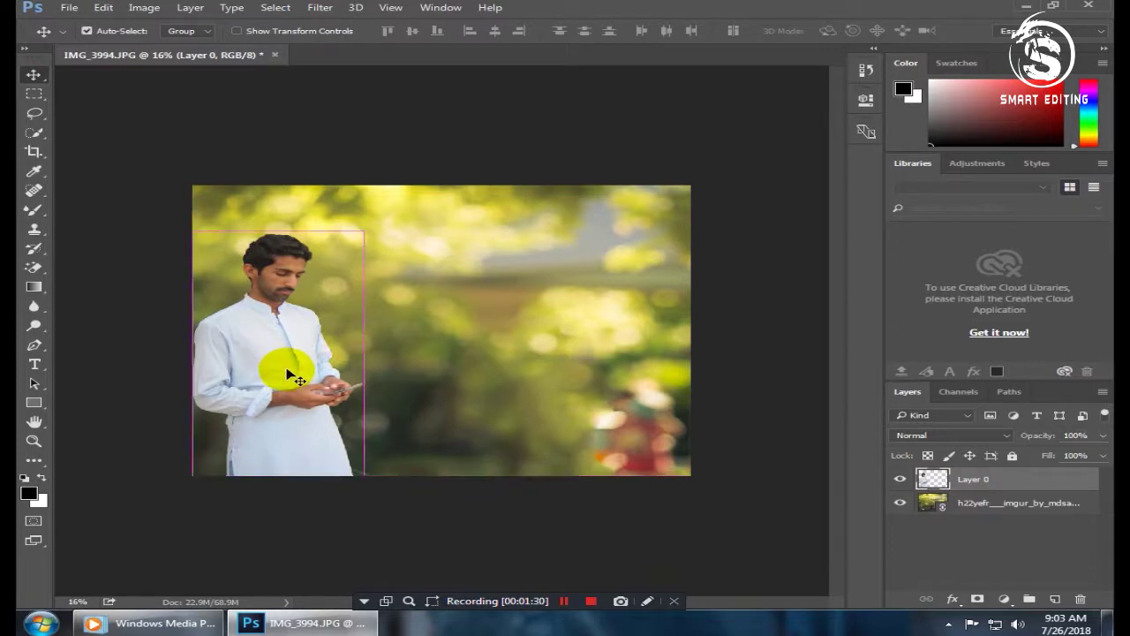
Step: Scale the man to about 129% and set him at the canvas's lower left
key(ctrl+t)
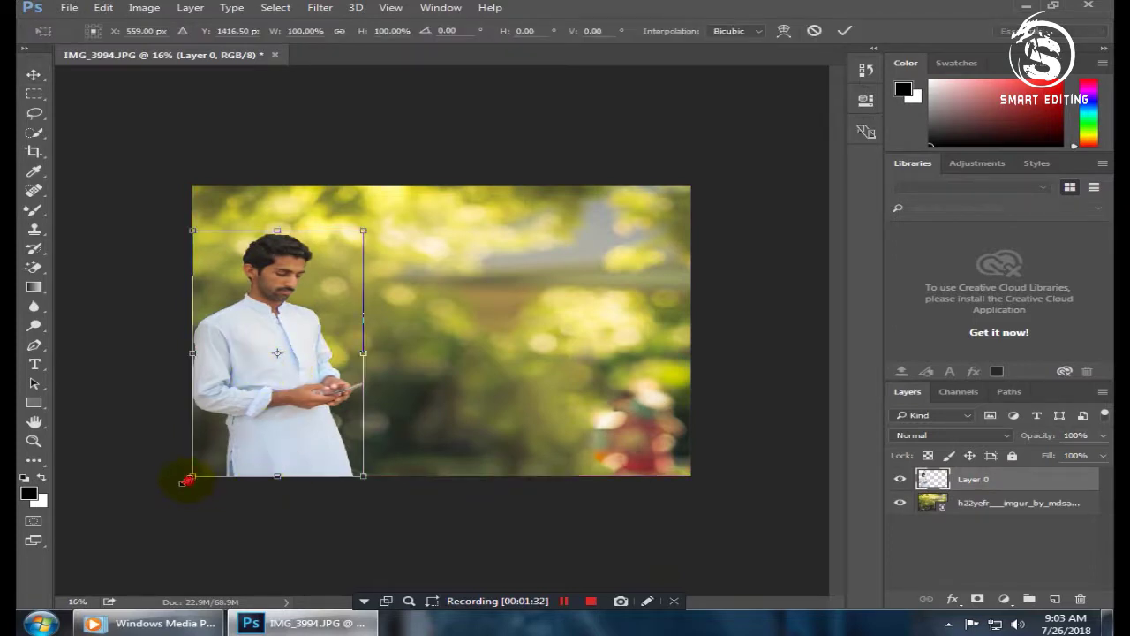
drag(187, 482, 157, 504)
mouse_move(232, 403)
mouse_down()
mouse_move(276, 442)
mouse_move(262, 442)
mouse_up()
key(Return)
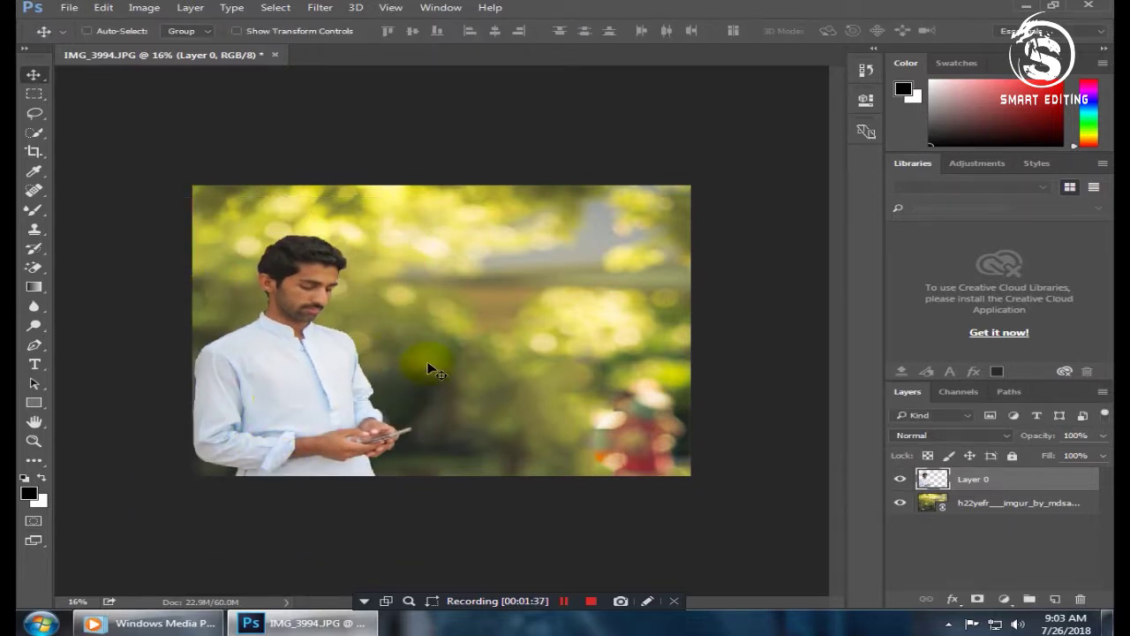
click(69, 8)
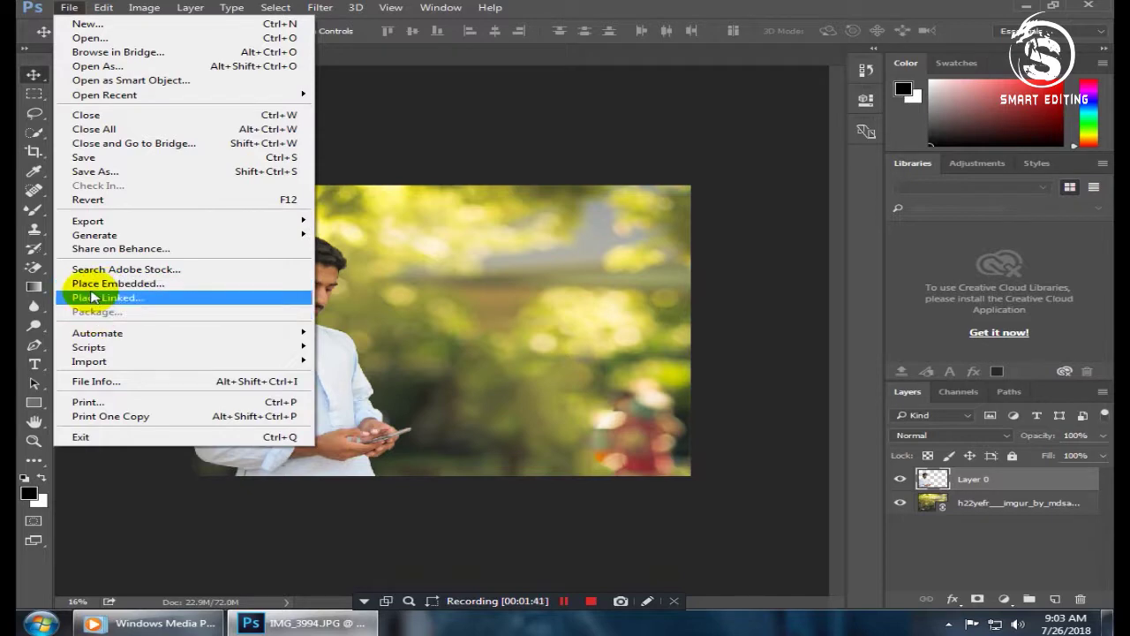
Step: Place the Android Editography icons image, scale it to about 258%, and move it up-left
click(91, 298)
scroll(295, 164, down, 1)
scroll(323, 190, down, 3)
double_click(369, 227)
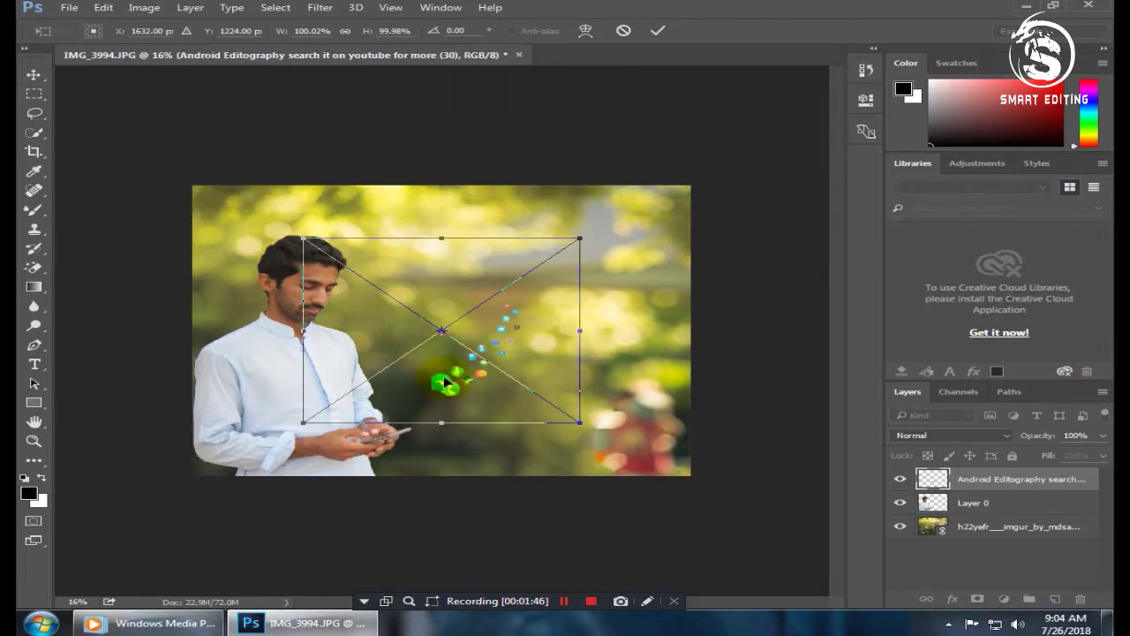
drag(491, 382, 481, 381)
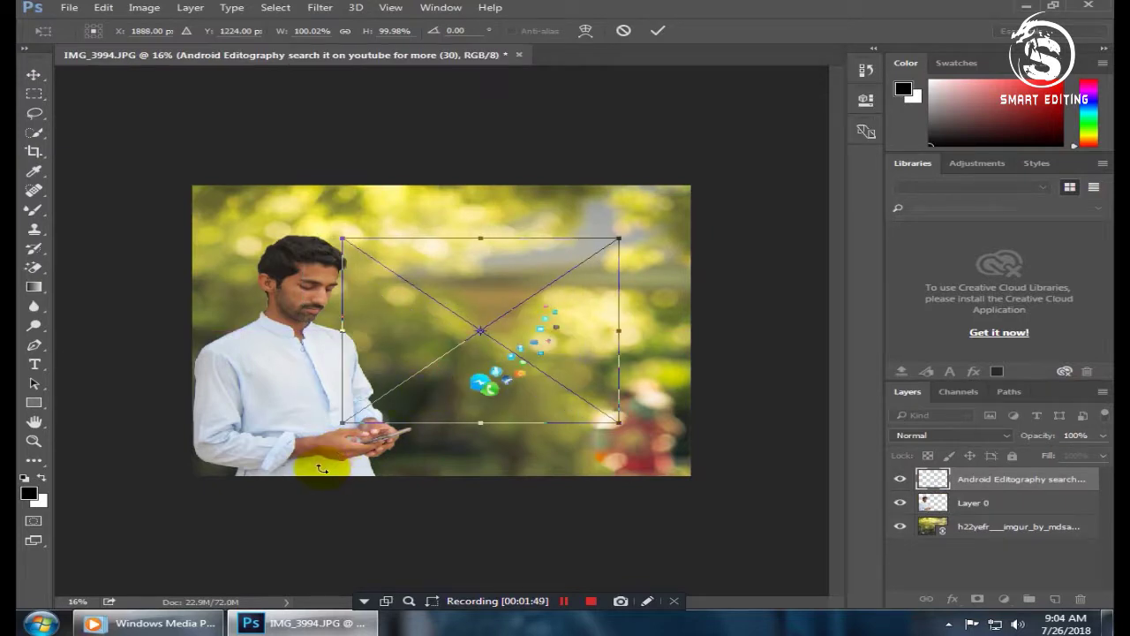
drag(342, 423, 90, 538)
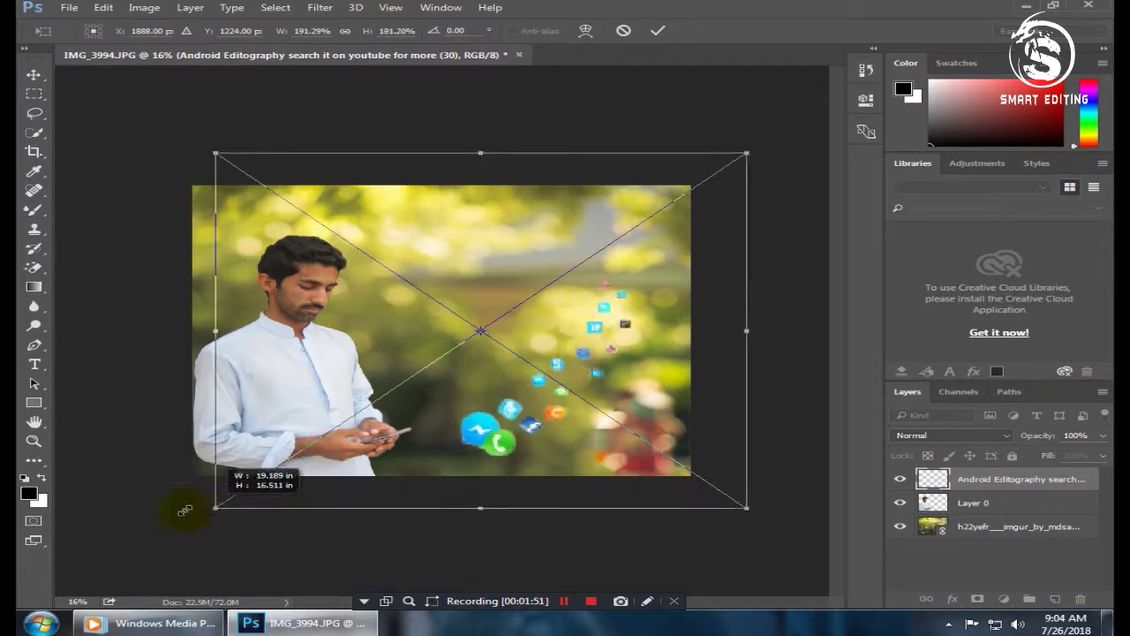
drag(420, 469, 385, 415)
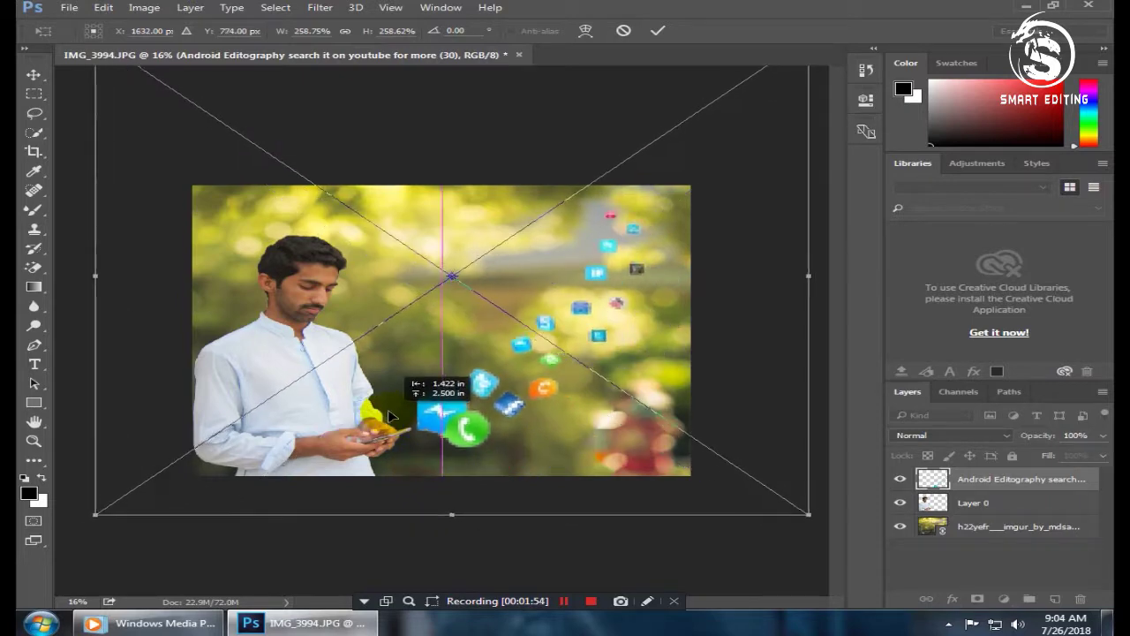
key(Return)
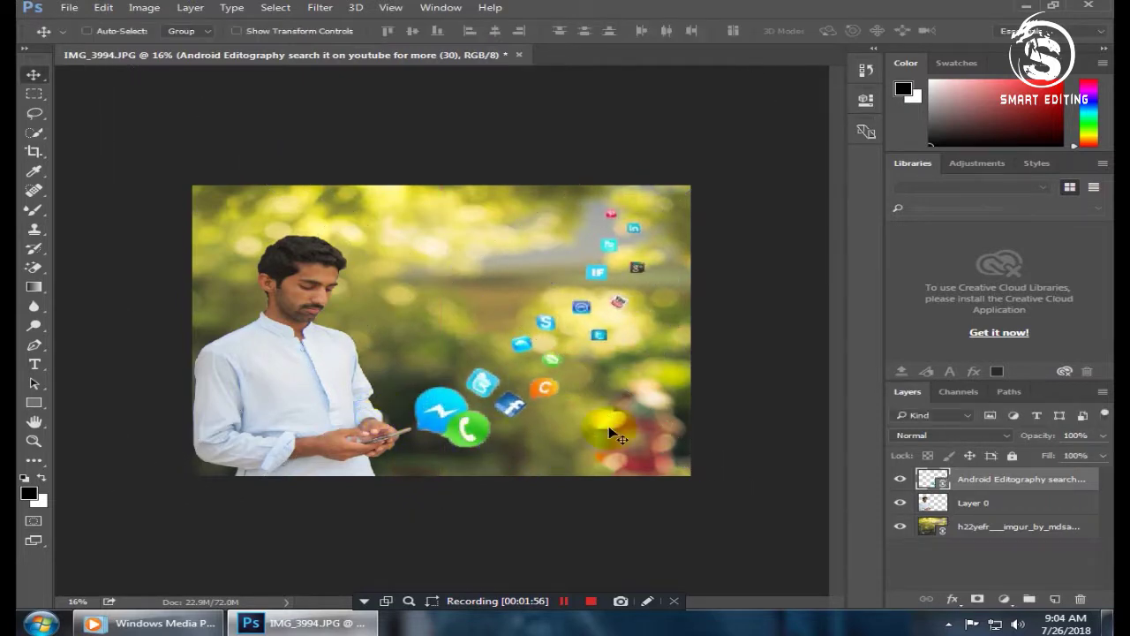
click(980, 505)
click(313, 7)
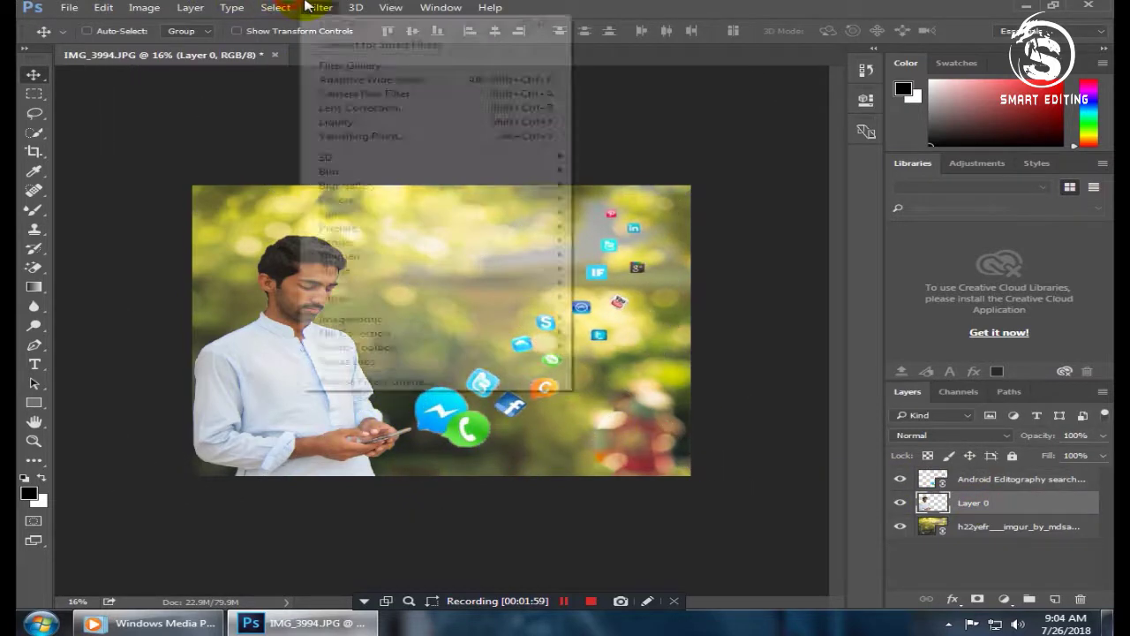
Step: In Camera Raw, set Highlights -80, Whites -12, Shadows +7 and Clarity +13
click(319, 7)
click(361, 94)
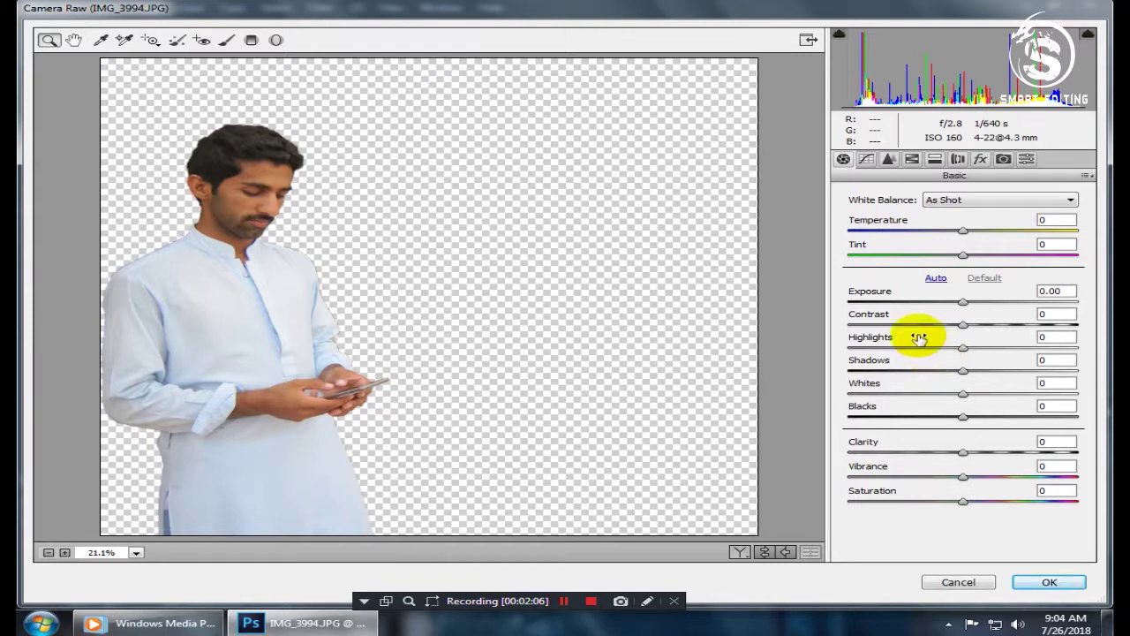
mouse_move(962, 347)
mouse_down()
mouse_move(821, 347)
mouse_move(871, 347)
mouse_up()
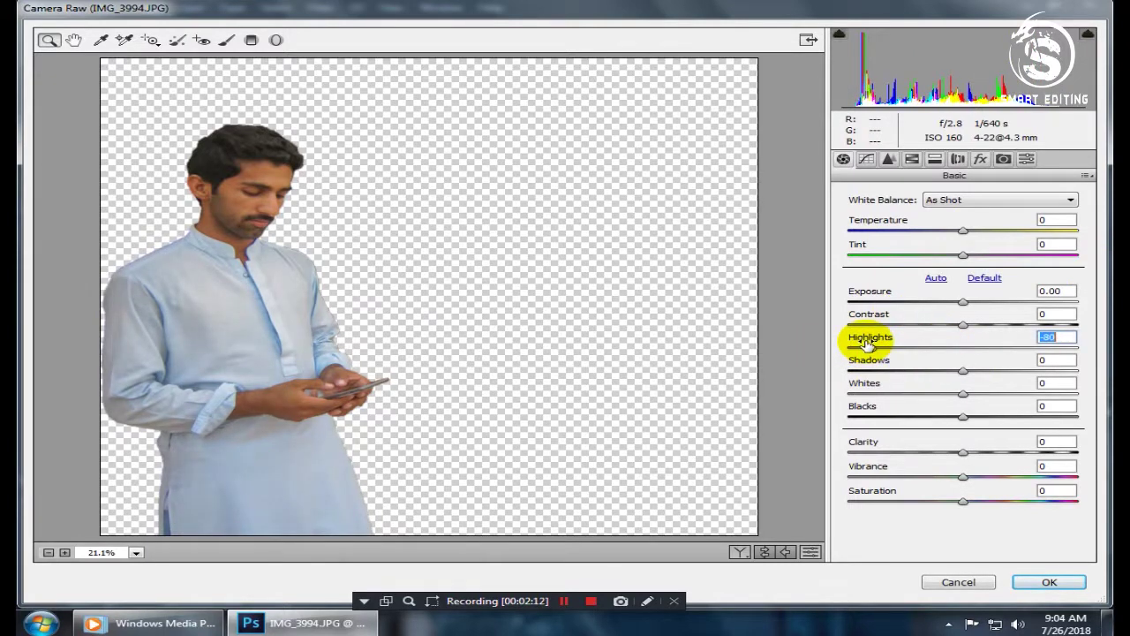
drag(952, 400, 972, 369)
drag(963, 453, 978, 454)
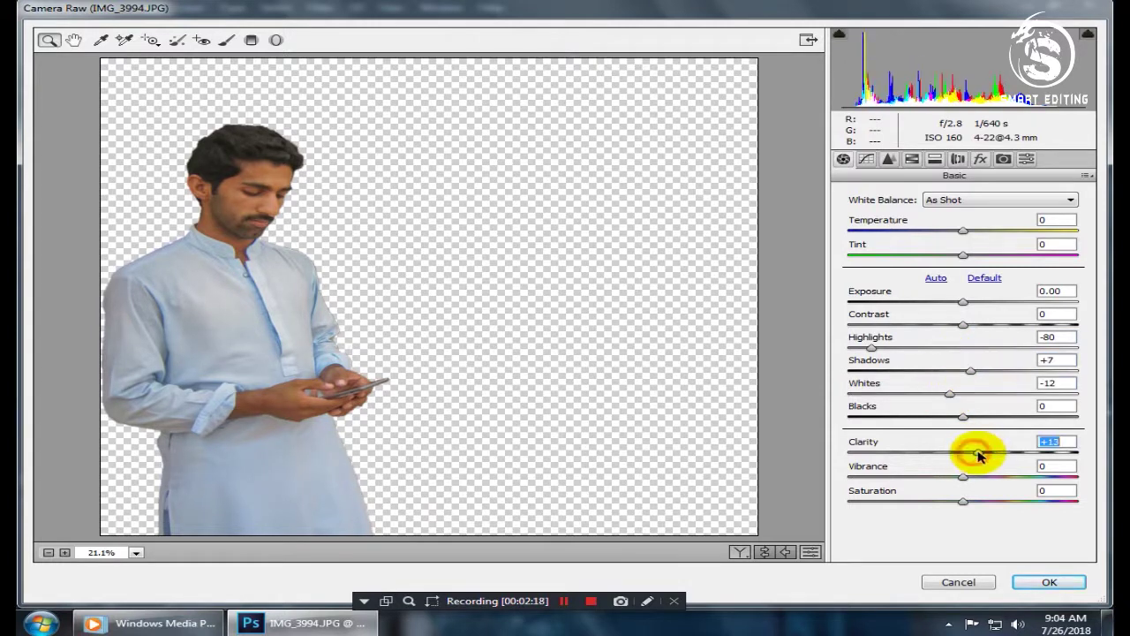
Step: Raise Oranges luminance to +62, set luminance noise reduction to 33, and apply the filter
click(888, 158)
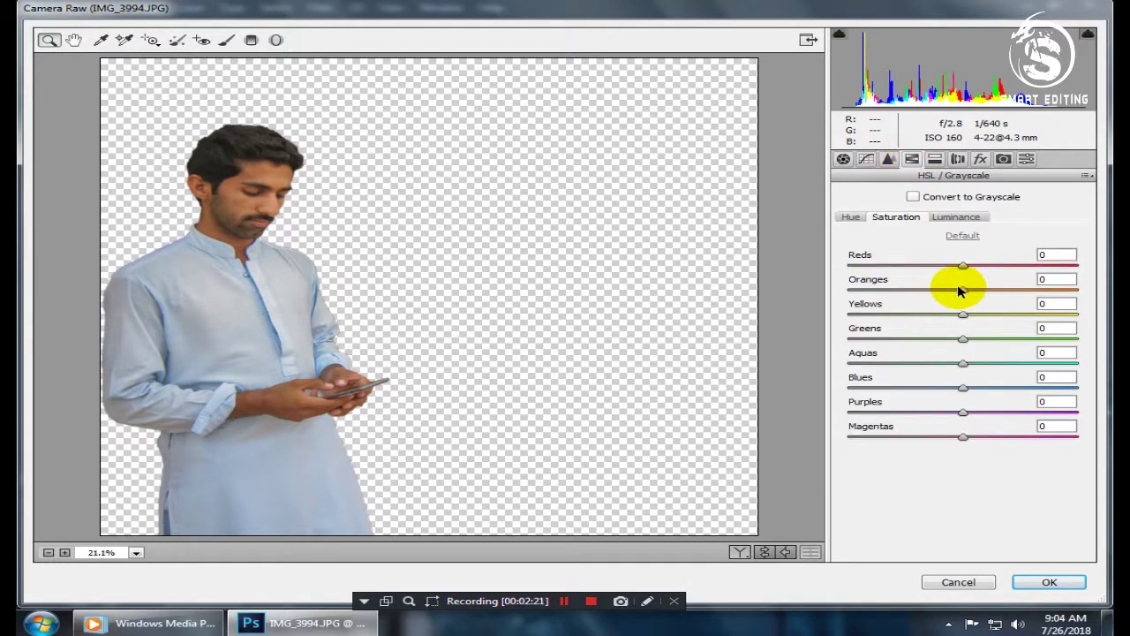
click(952, 217)
drag(990, 294, 1038, 296)
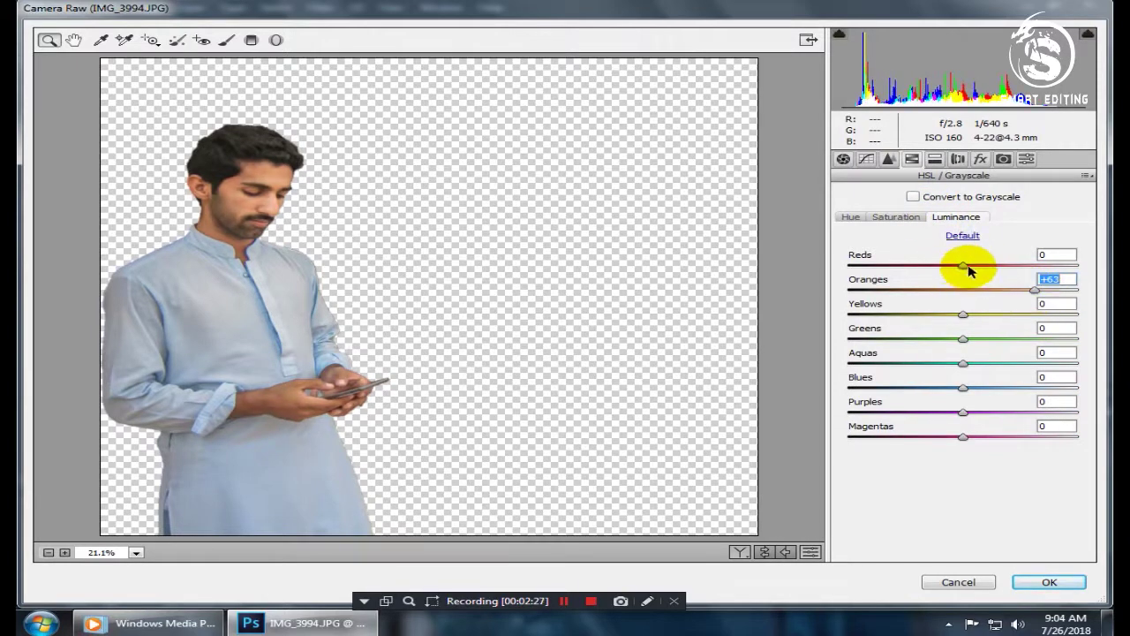
click(890, 159)
click(925, 339)
click(1049, 582)
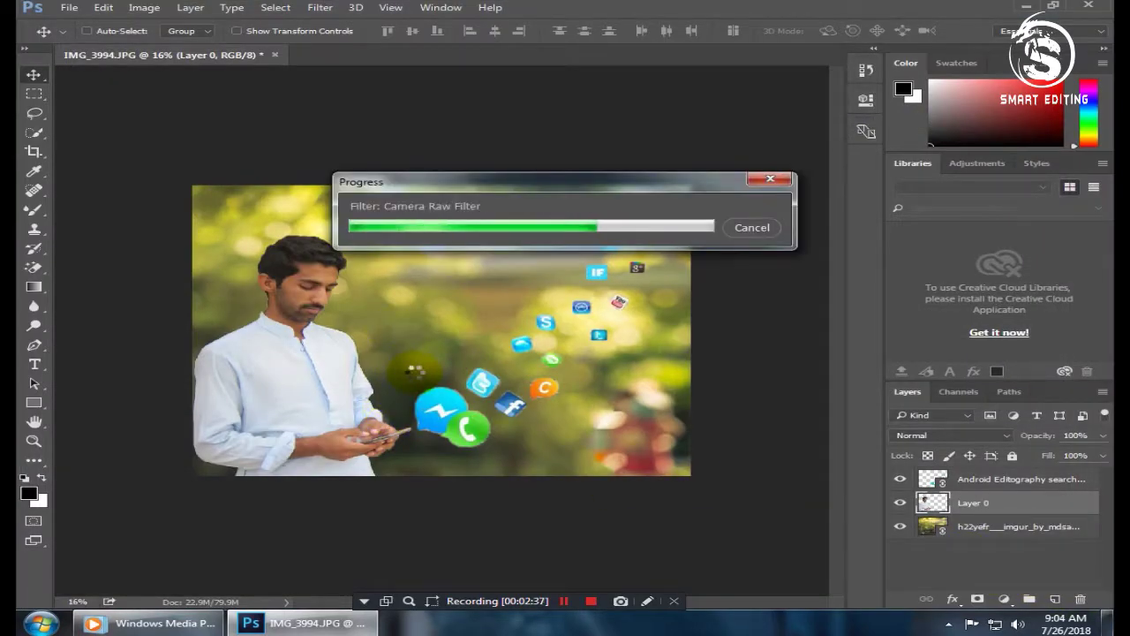
Step: Zoom into the man's face and set up the Mixer Brush at size 70
scroll(252, 215, up, 2)
scroll(215, 295, up, 5)
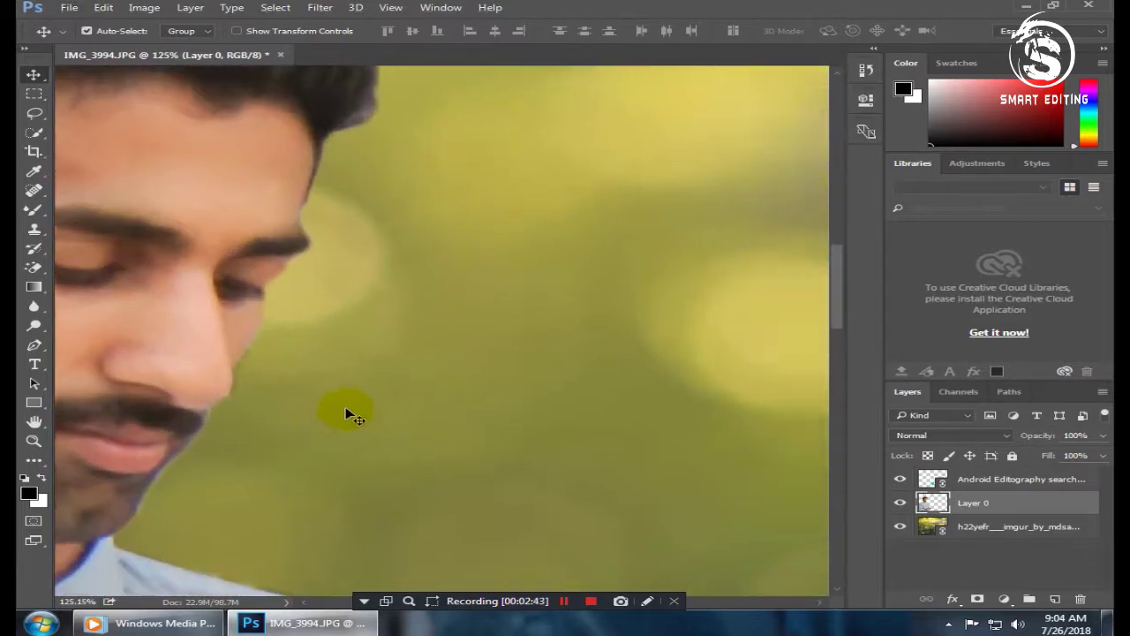
scroll(345, 410, down, 3)
scroll(380, 378, up, 2)
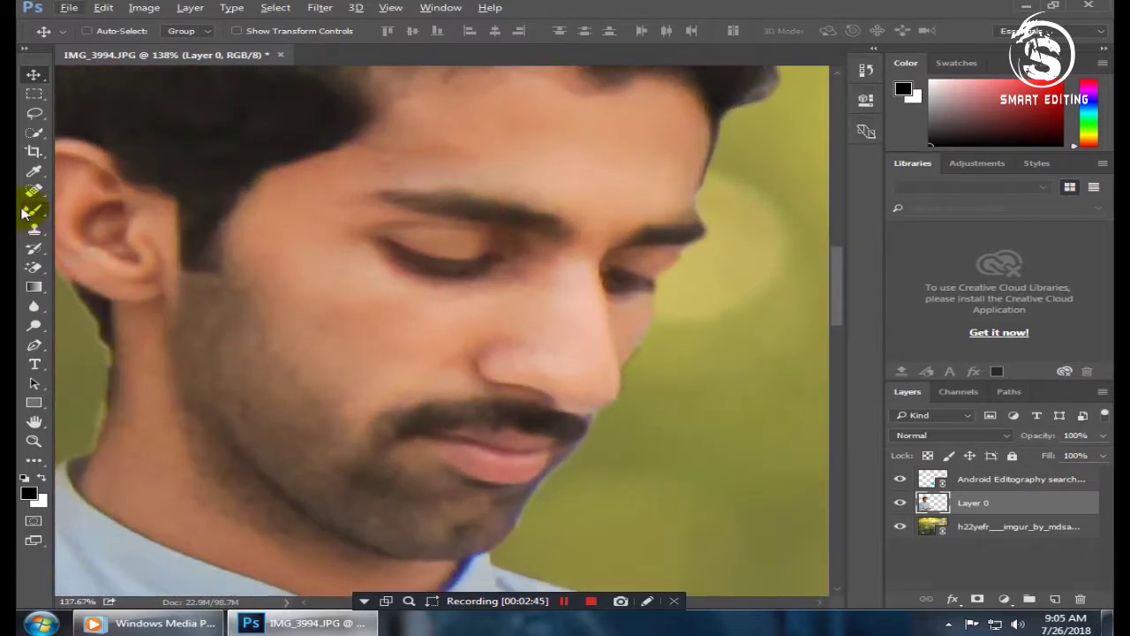
drag(24, 215, 106, 250)
key(bracketleft)
key(bracketleft)
key(bracketleft)
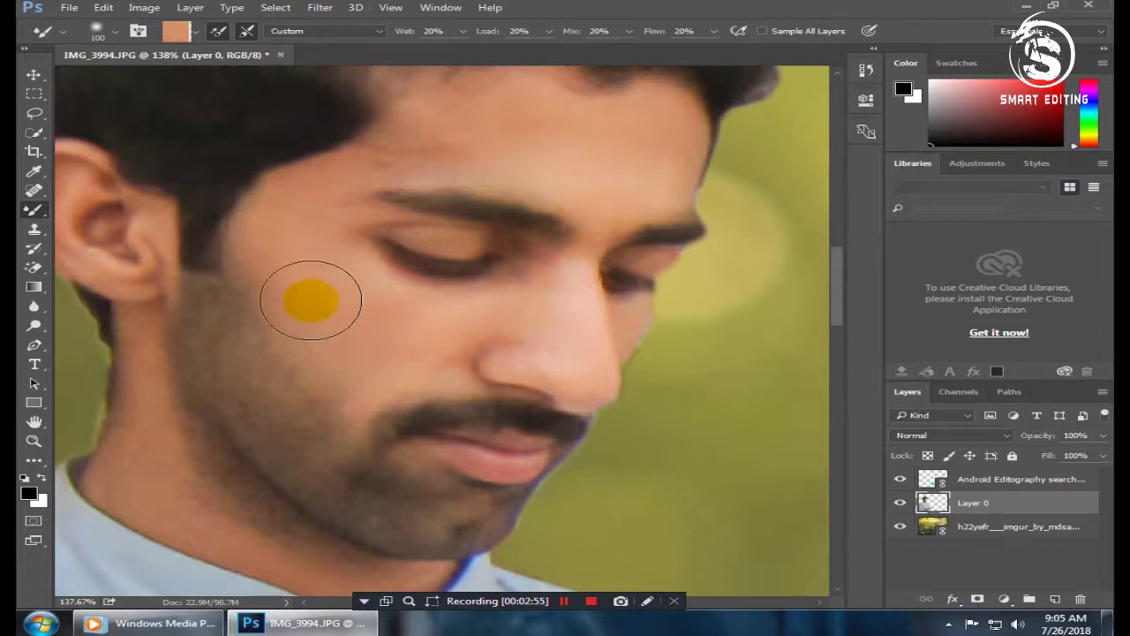
key(bracketleft)
key(bracketleft)
key(bracketleft)
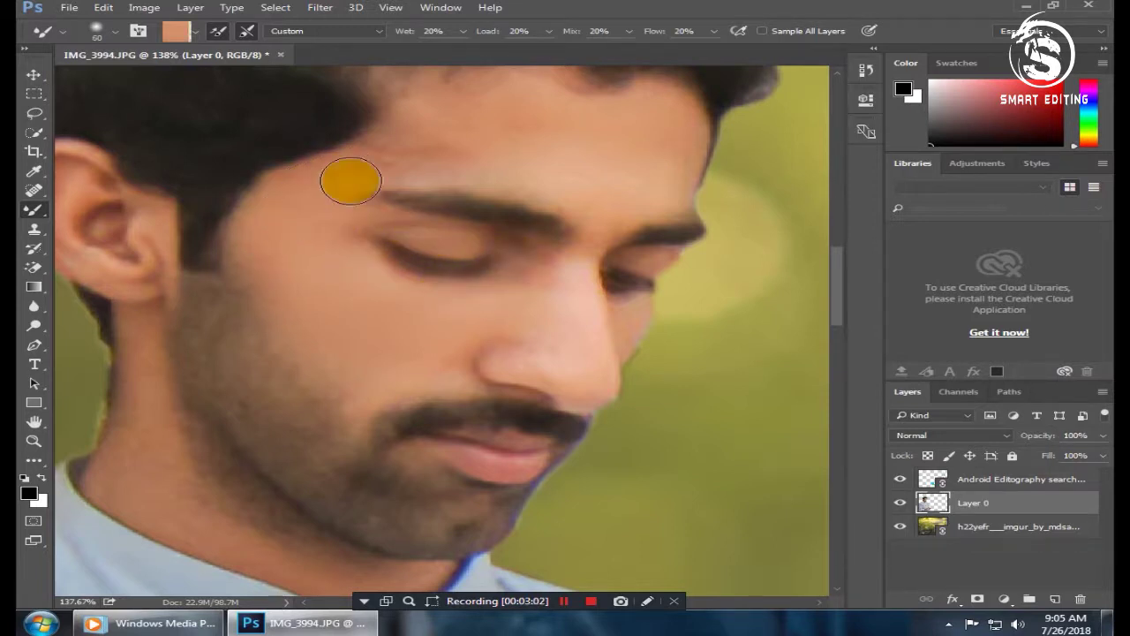
scroll(422, 186, up, 3)
key(bracketright)
key(bracketright)
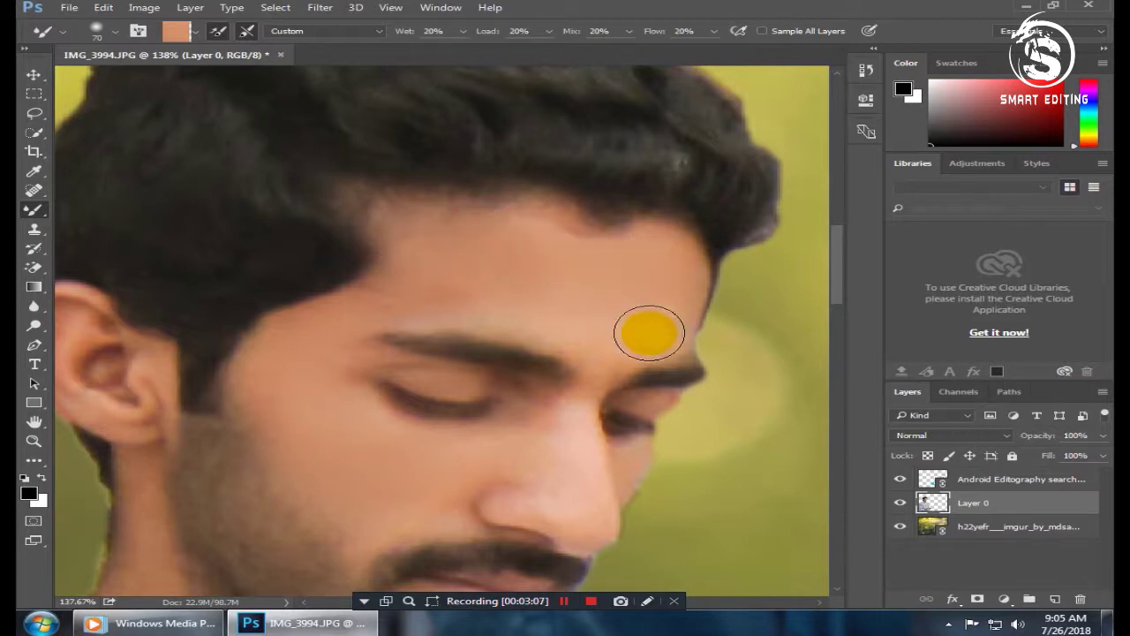
Step: With the brush at 45, blend the skin along the ear and under the eye
scroll(606, 331, down, 3)
key(bracketleft)
key(bracketleft)
key(bracketleft)
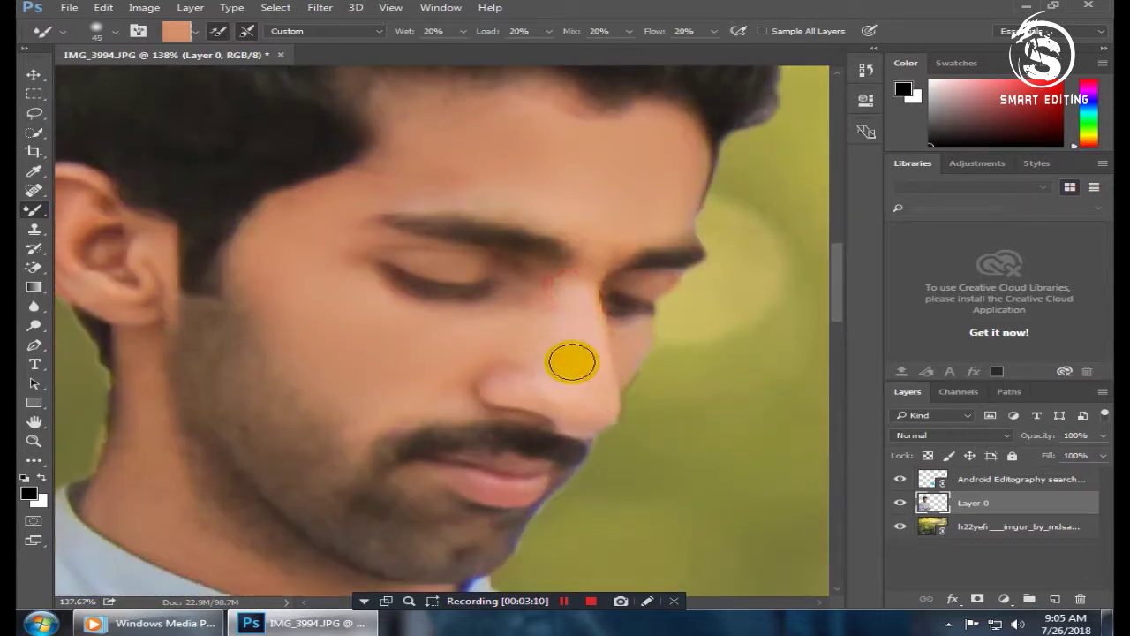
scroll(424, 328, down, 3)
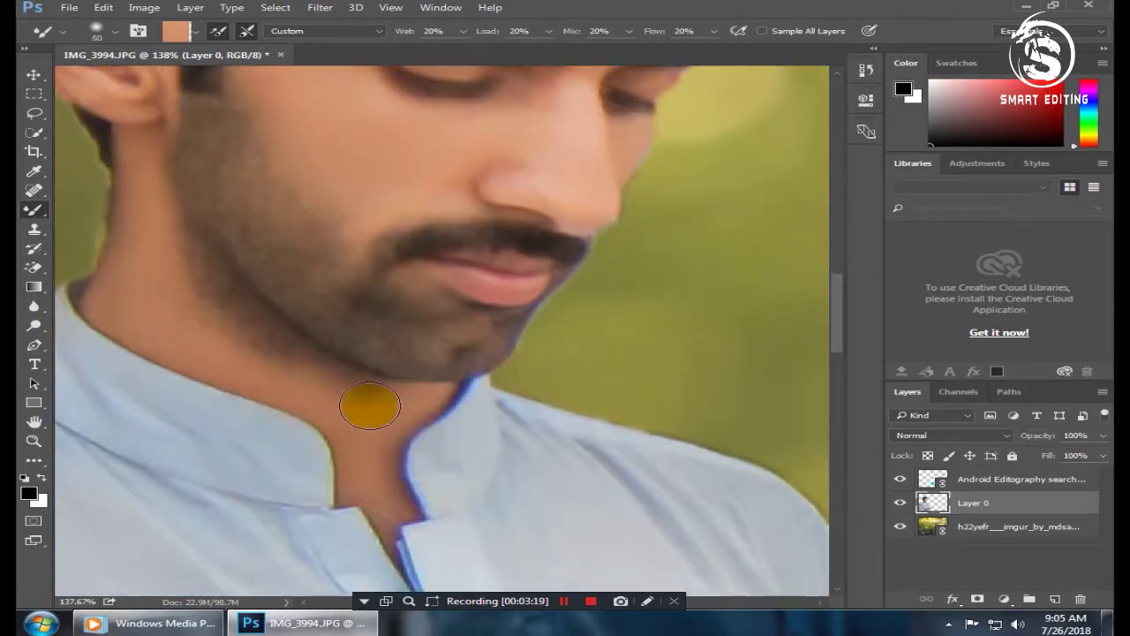
scroll(265, 353, up, 3)
drag(89, 194, 131, 271)
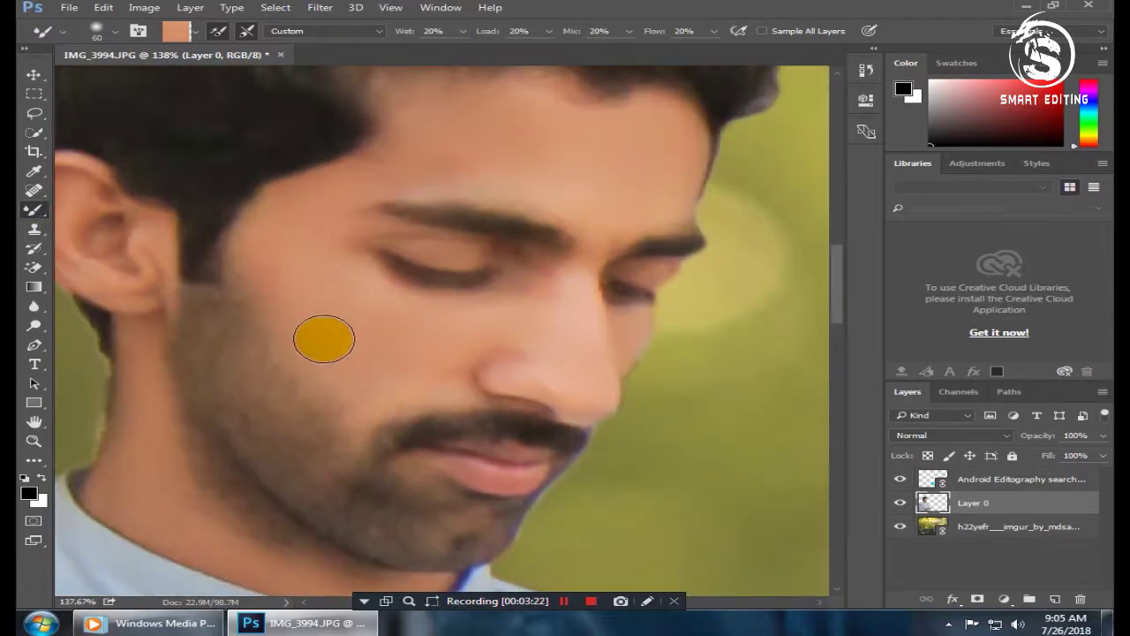
click(447, 314)
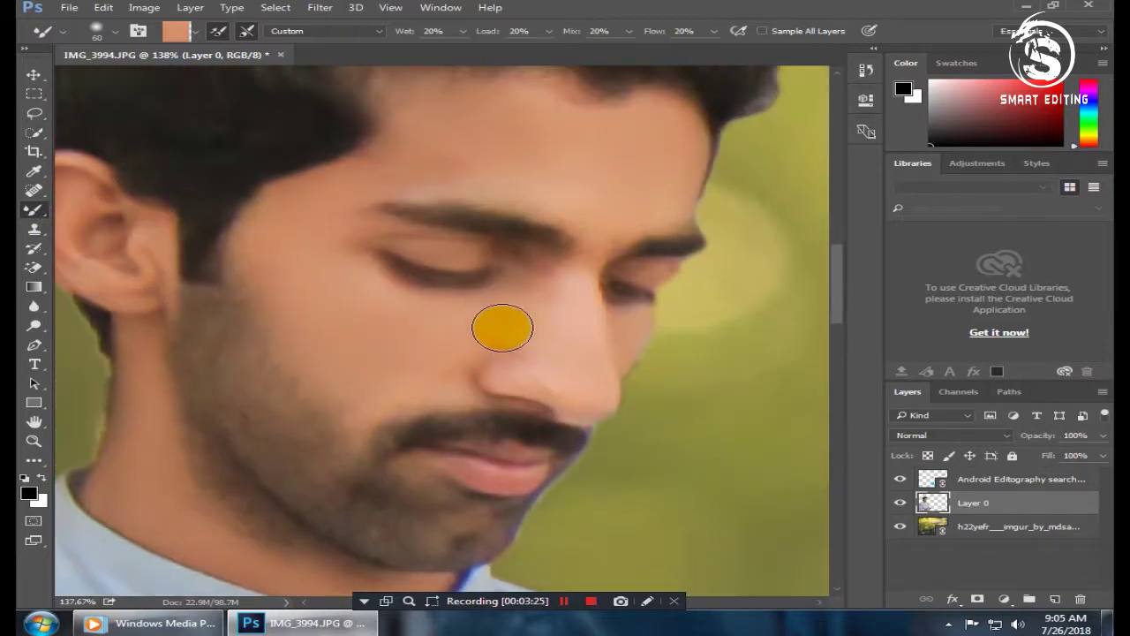
scroll(489, 318, down, 3)
scroll(473, 265, down, 2)
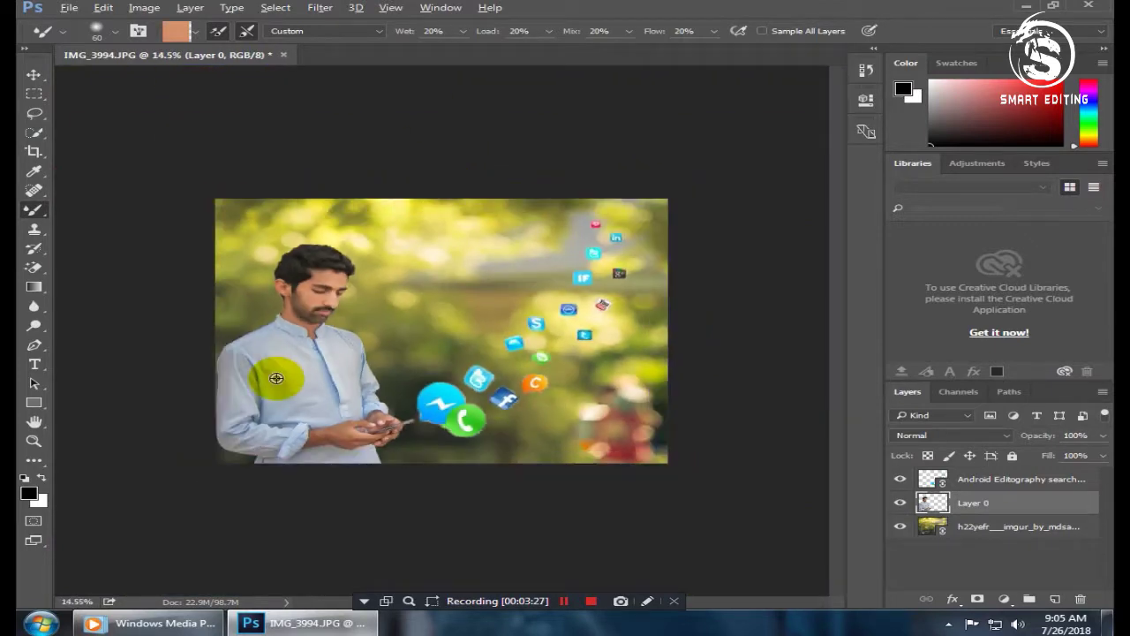
Step: Step back one Mixer Brush state in History, repaint the hand, and zoom out
scroll(265, 415, up, 2)
scroll(252, 495, up, 2)
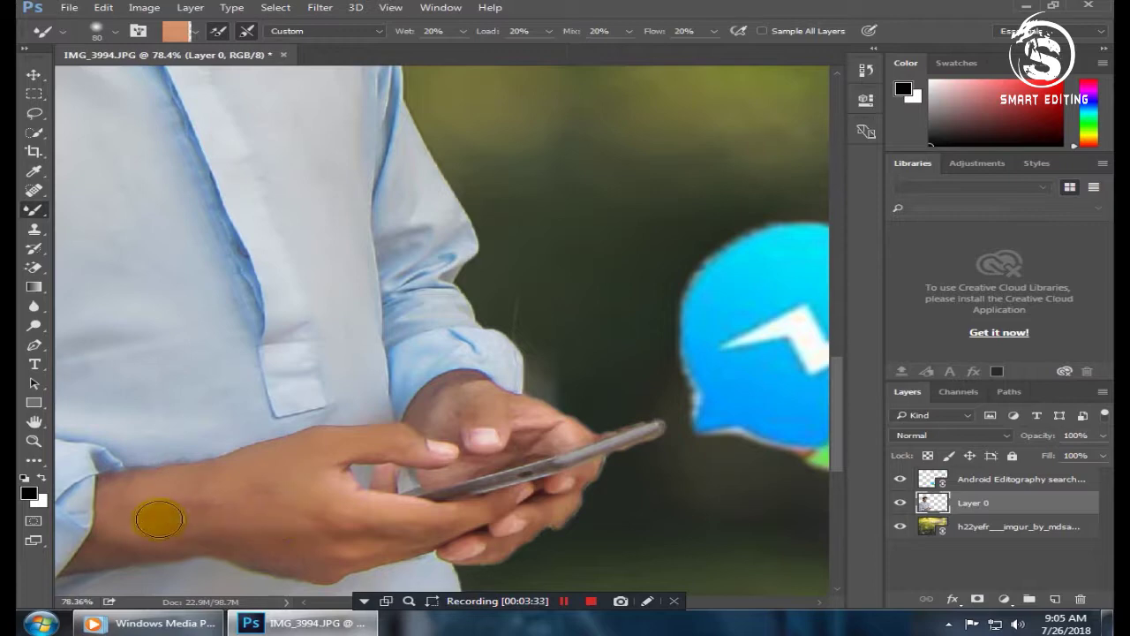
click(863, 70)
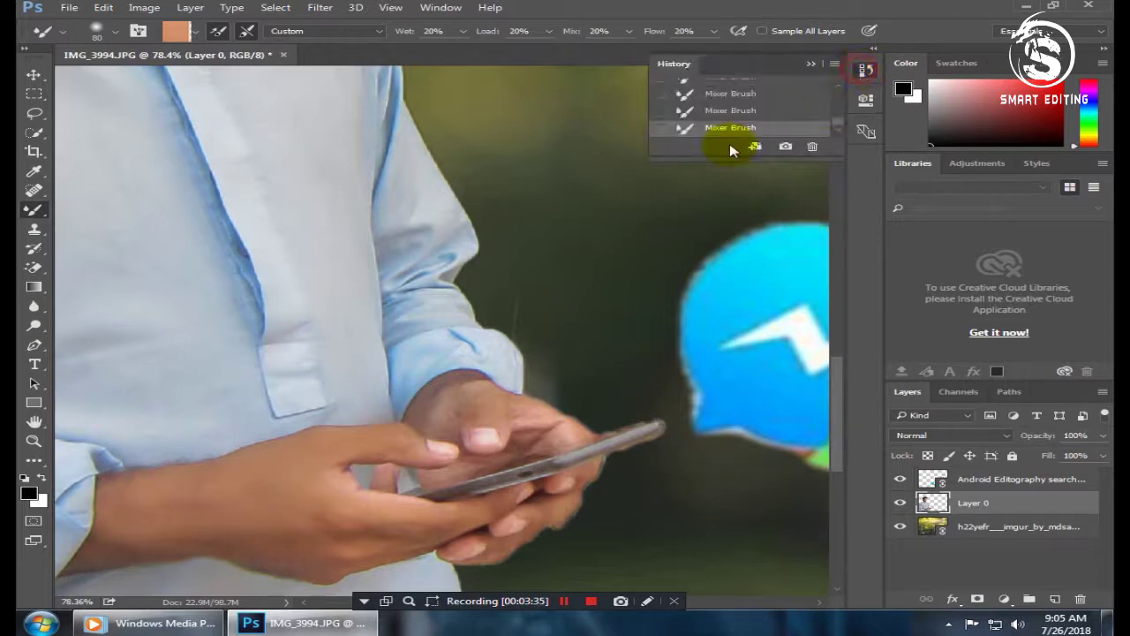
click(733, 111)
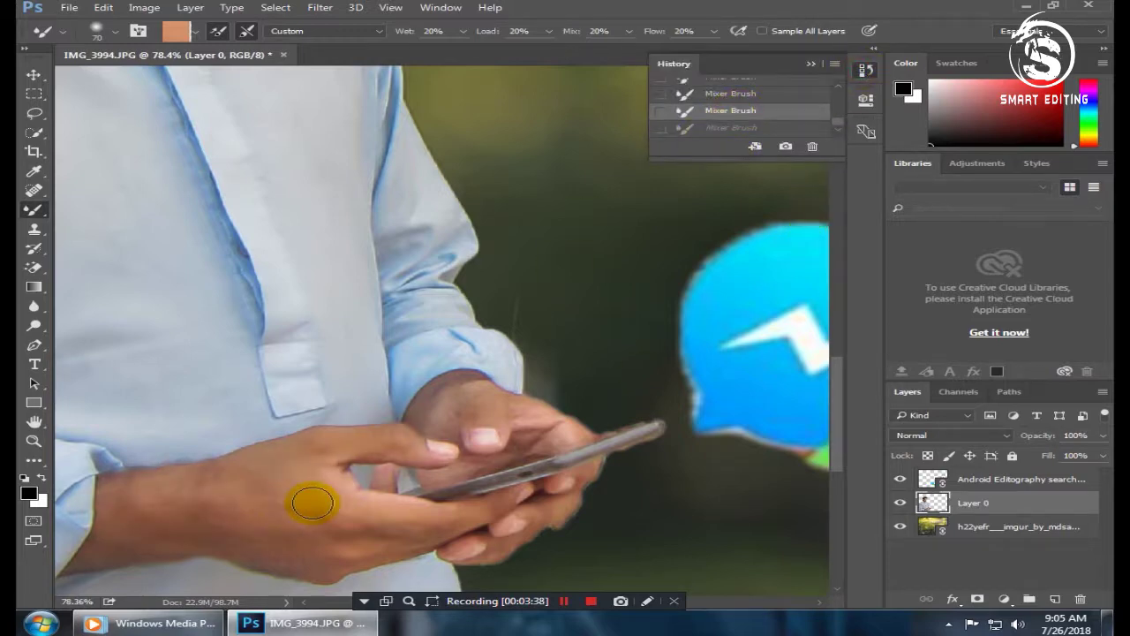
mouse_move(303, 484)
mouse_down()
mouse_move(369, 450)
mouse_move(301, 452)
mouse_up()
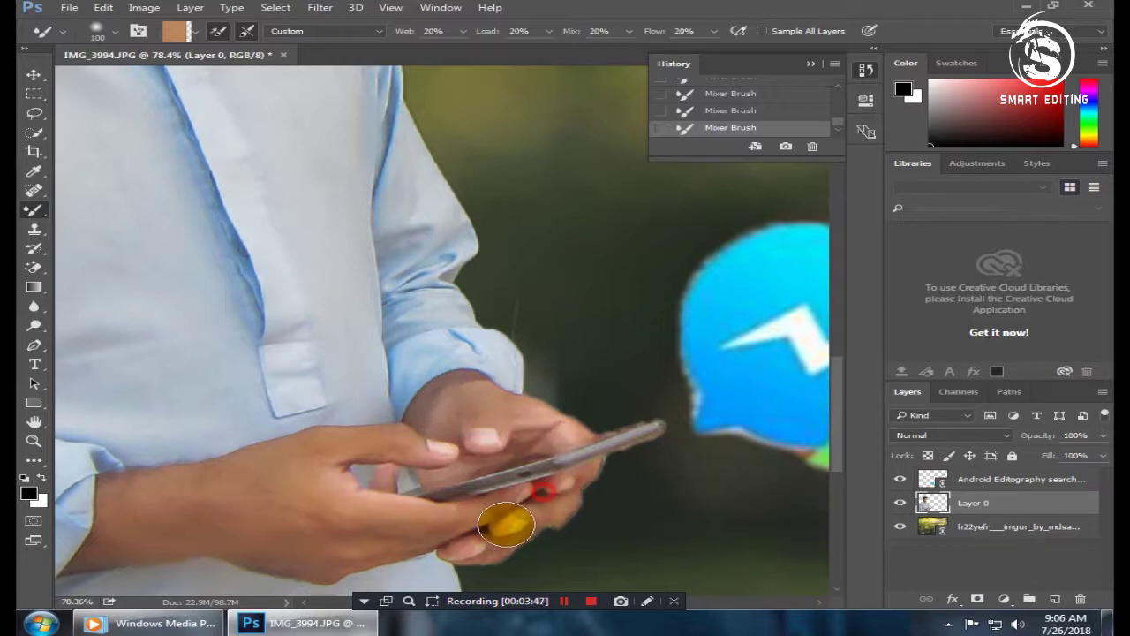
scroll(513, 482, down, 4)
scroll(485, 354, down, 3)
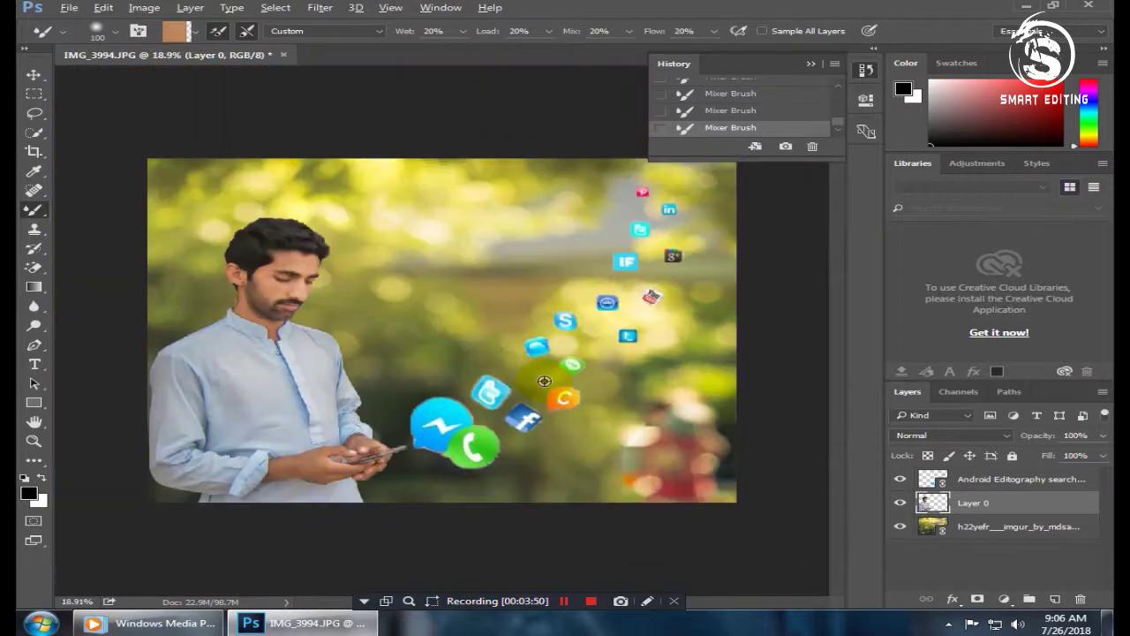
scroll(456, 212, down, 1)
Step: In a new Camera Raw pass, set Highlights -25, Shadows +13 and Clarity +17
click(321, 8)
click(371, 94)
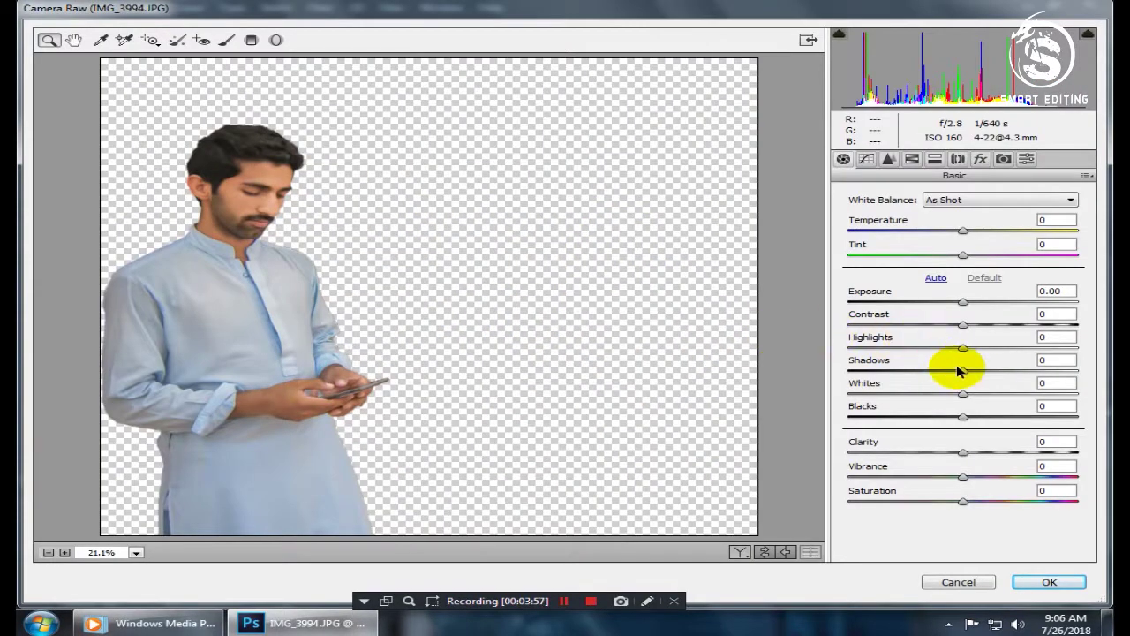
mouse_move(962, 348)
mouse_down()
mouse_move(996, 351)
mouse_move(953, 351)
mouse_move(978, 371)
mouse_up()
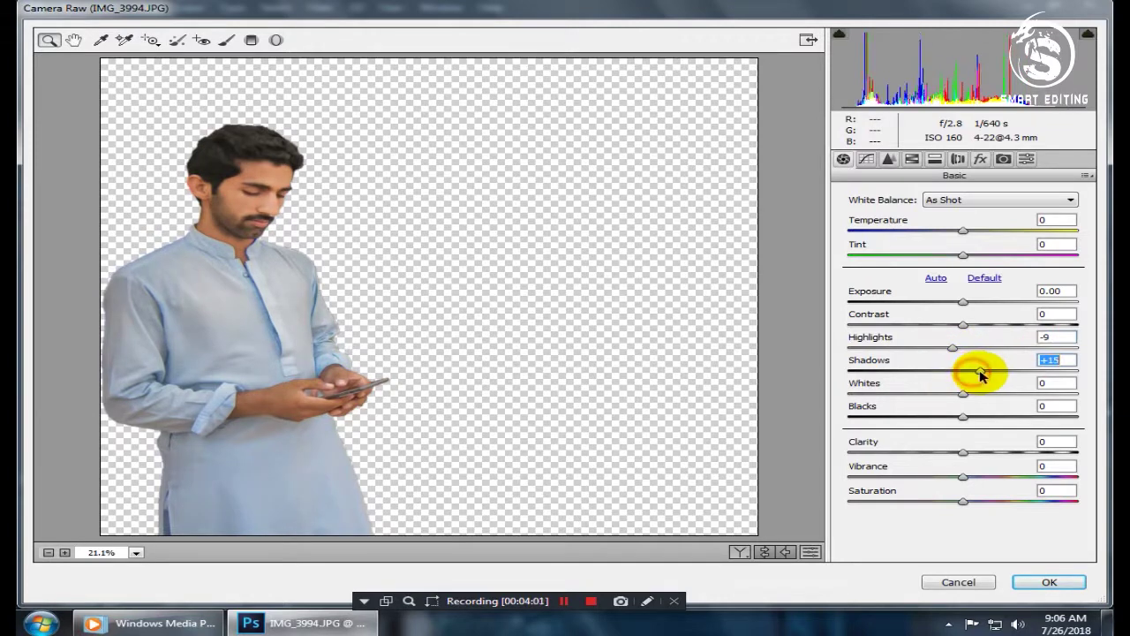
drag(963, 452, 983, 452)
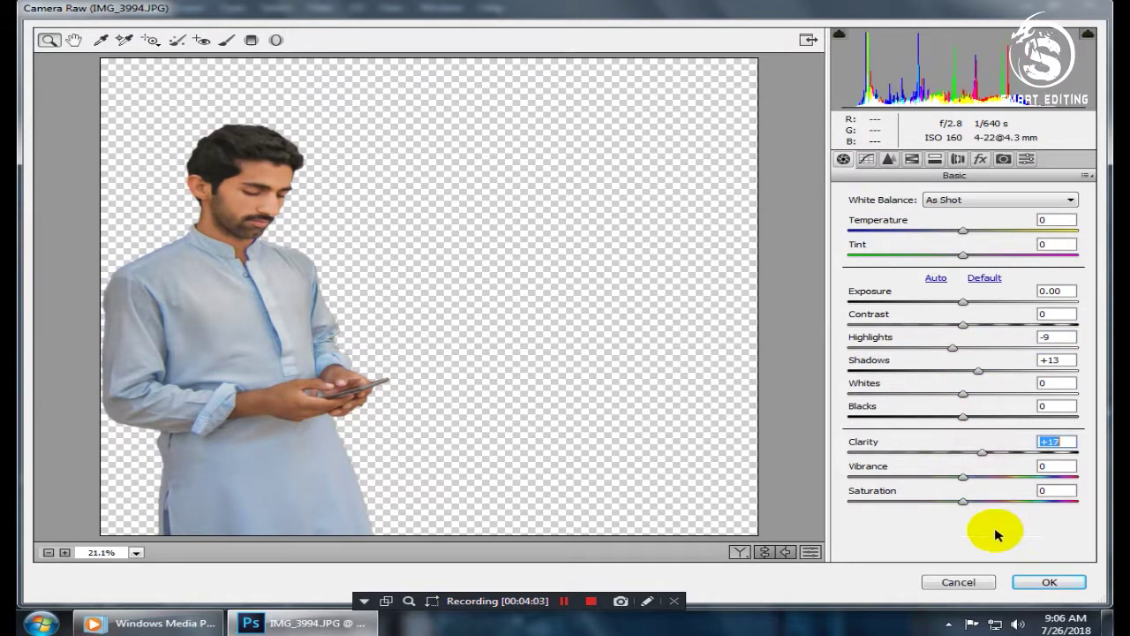
Step: Brighten Oranges luminance, set Blues saturation +65 and Oranges saturation -12, then apply
click(912, 159)
mouse_move(981, 293)
mouse_down()
mouse_move(1004, 291)
mouse_move(987, 290)
mouse_move(980, 265)
mouse_move(1003, 290)
mouse_up()
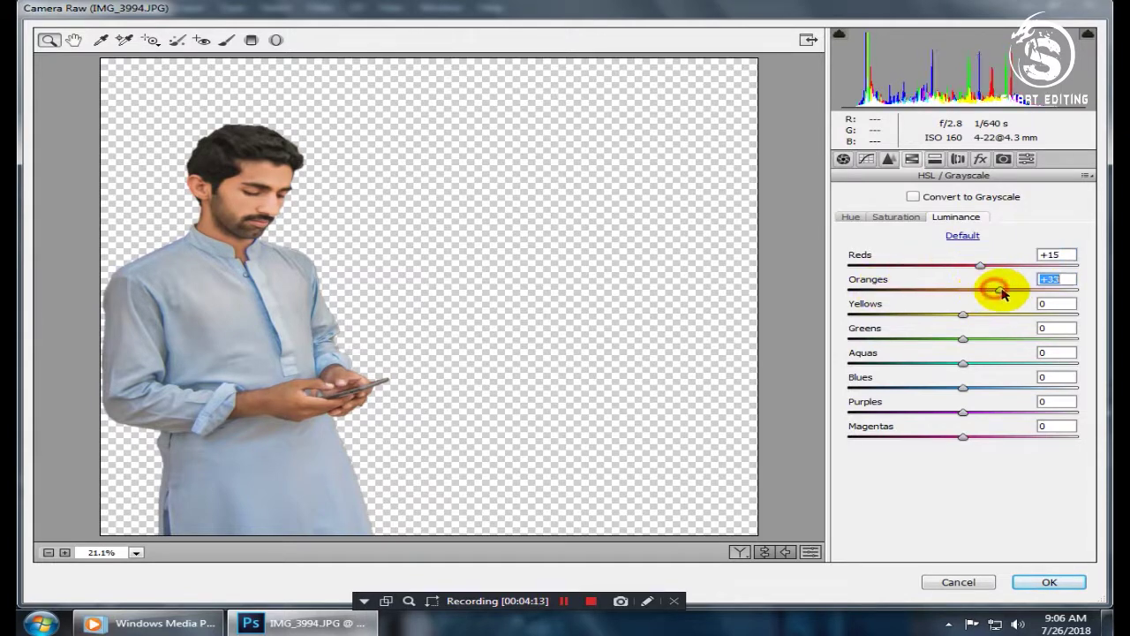
click(893, 224)
drag(968, 389, 1027, 389)
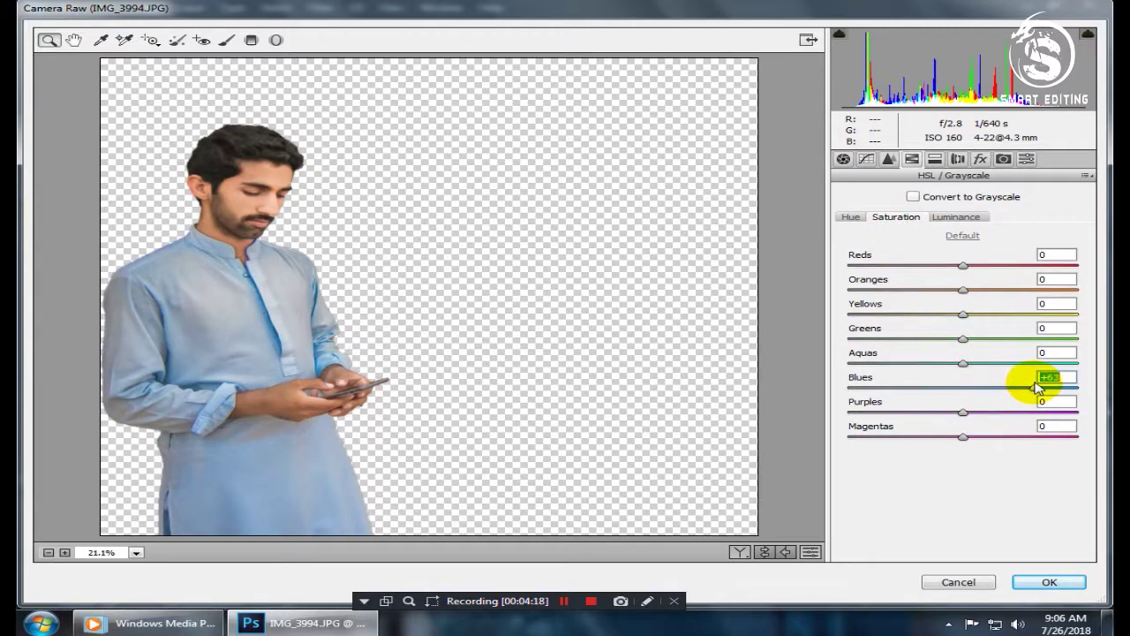
click(850, 217)
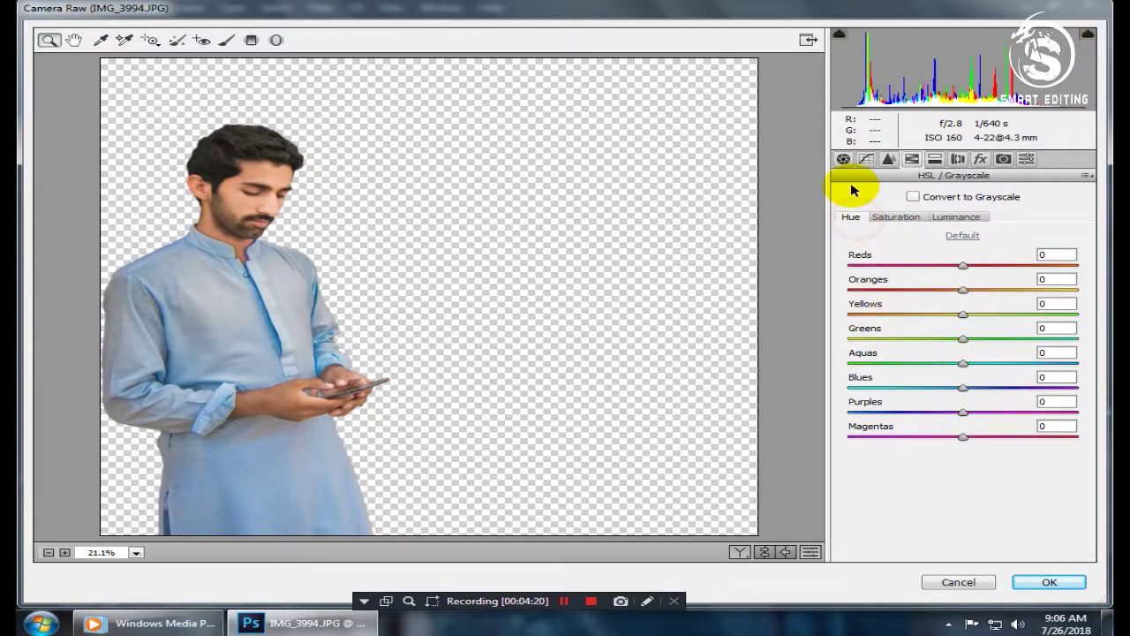
click(892, 216)
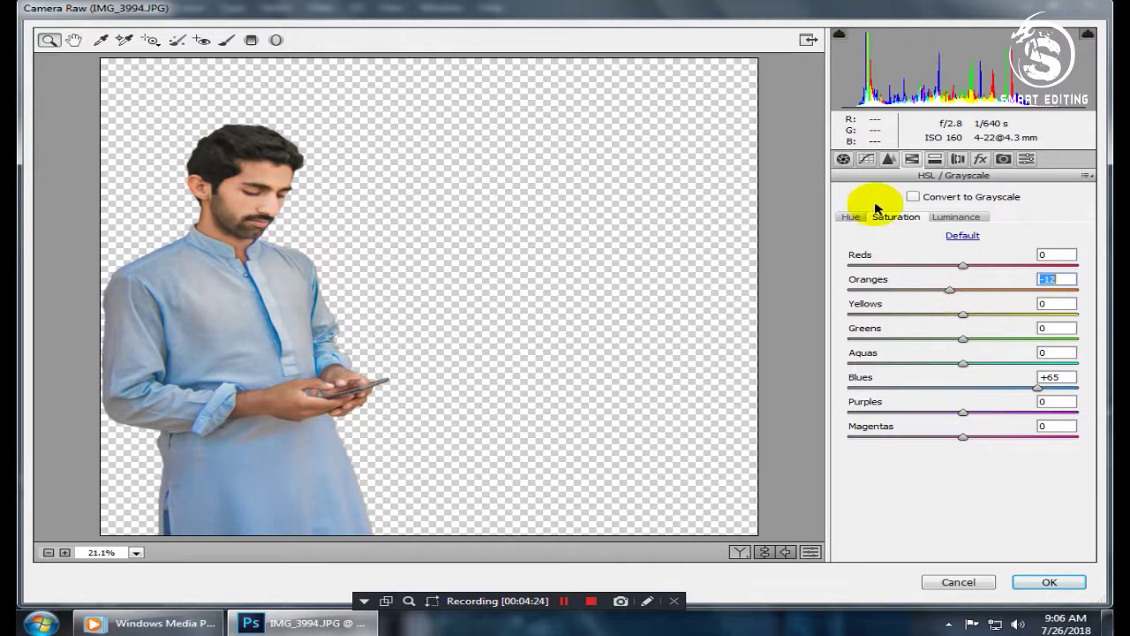
click(844, 159)
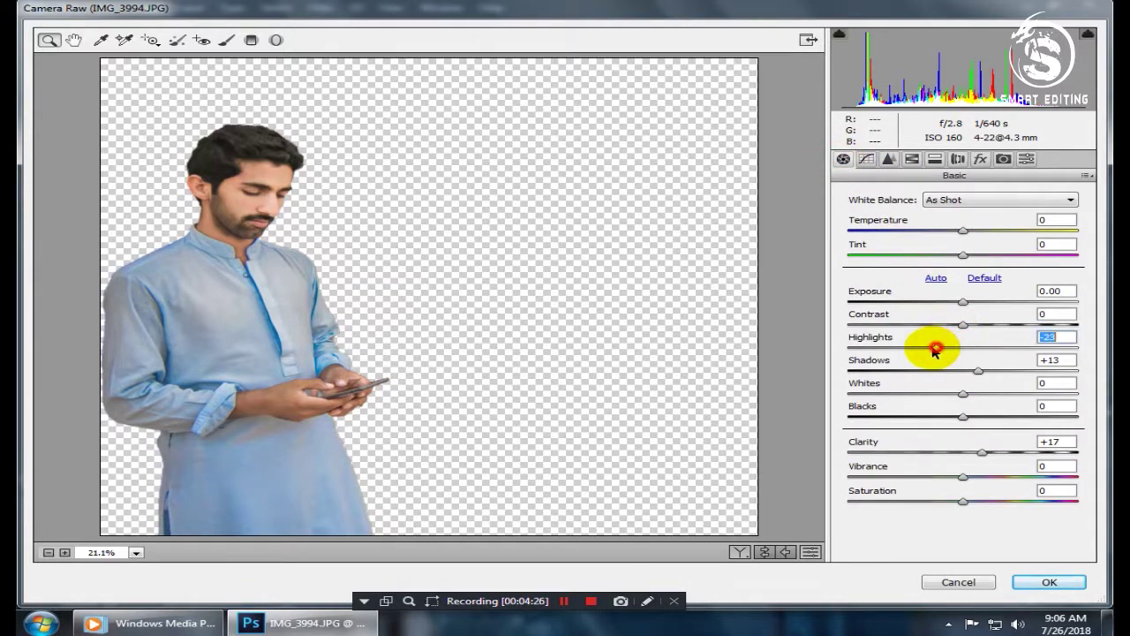
click(1023, 585)
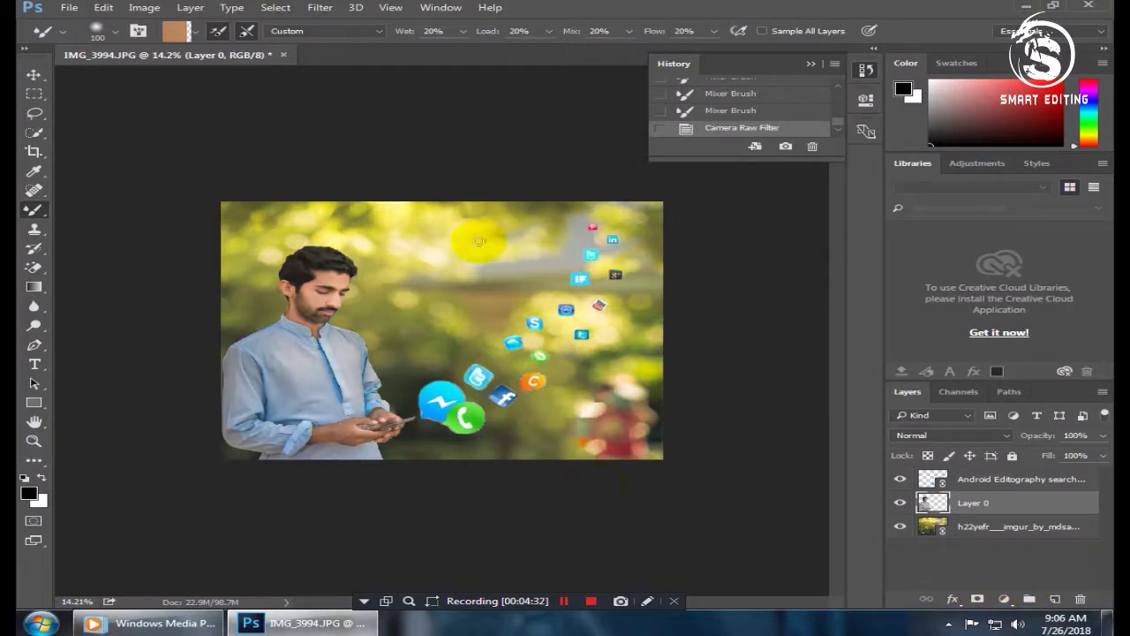
click(320, 7)
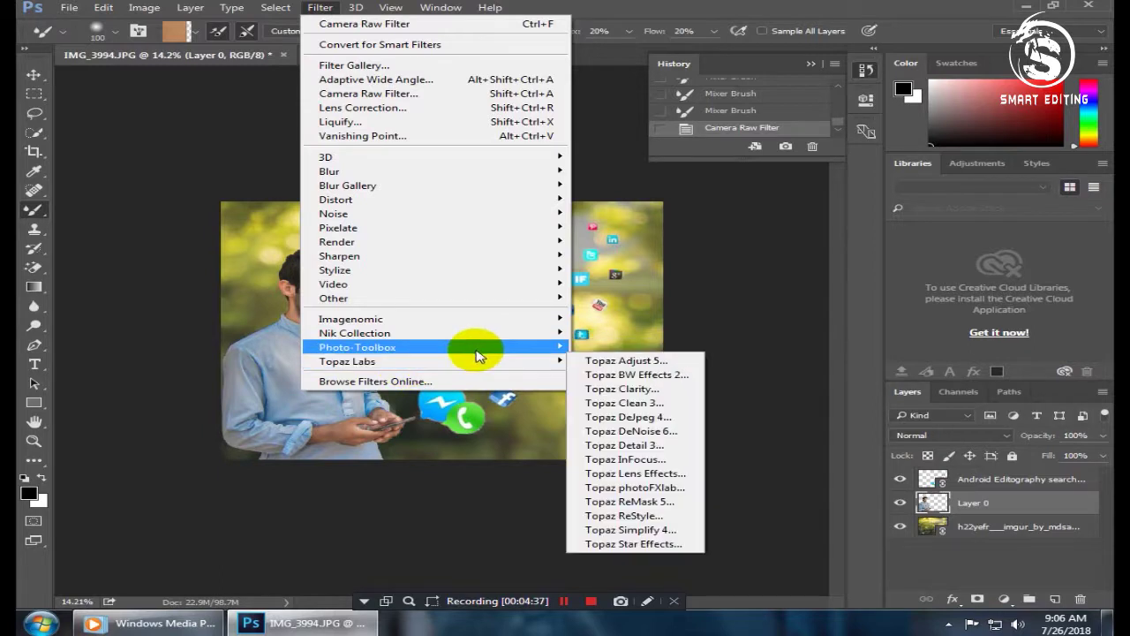
Step: Run SkinFiner on free trial, view the face at 1:1, and set Fine smoothing to +31
click(609, 348)
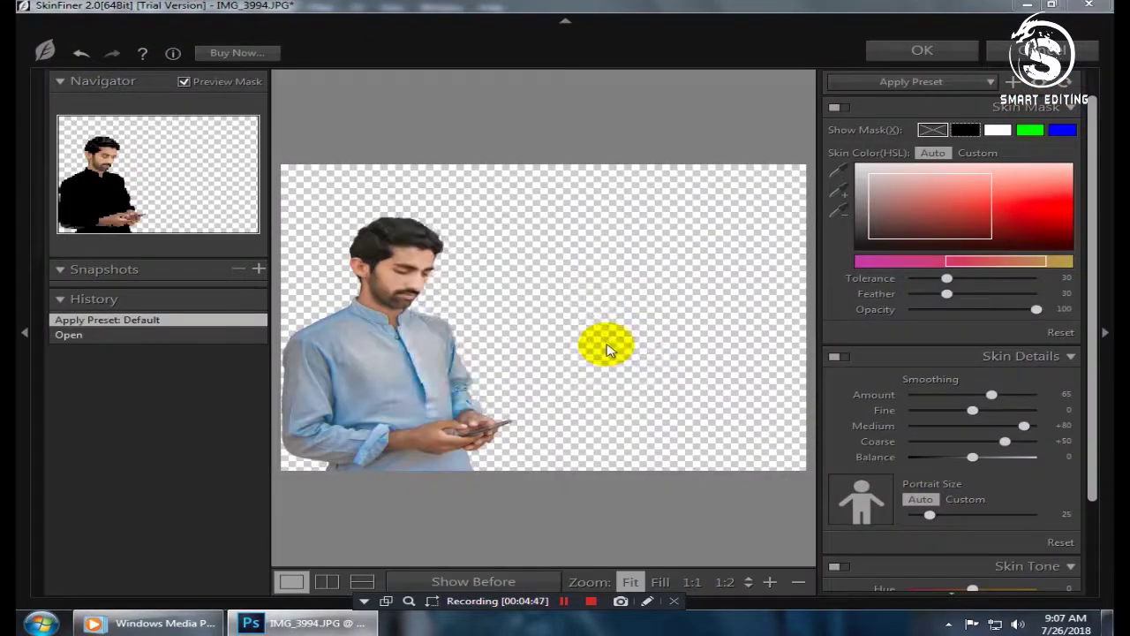
click(662, 247)
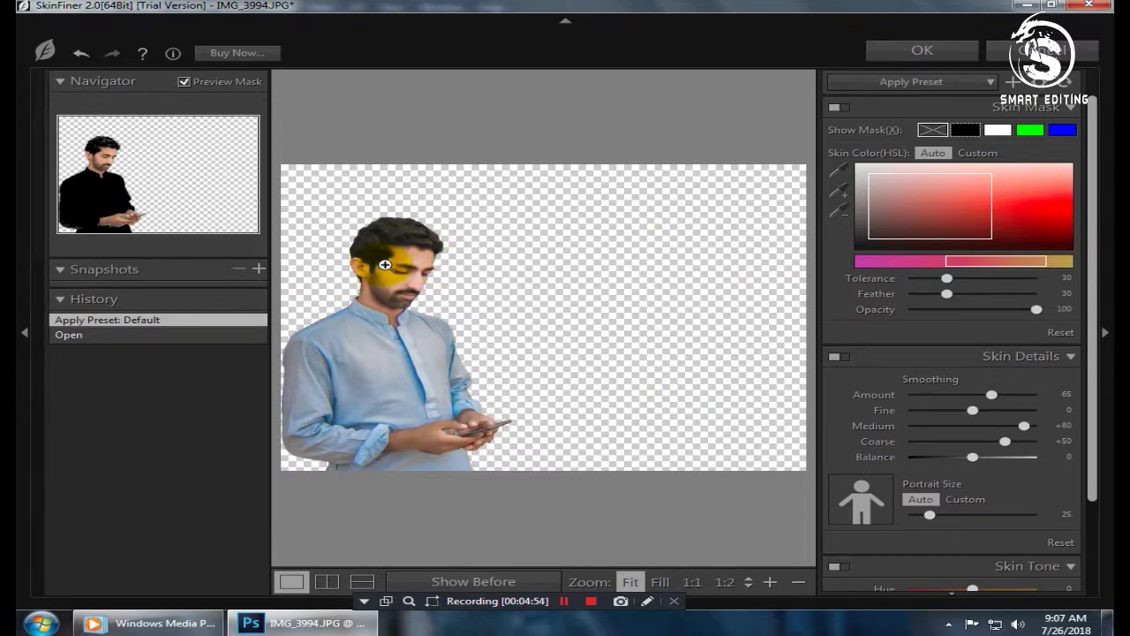
click(392, 265)
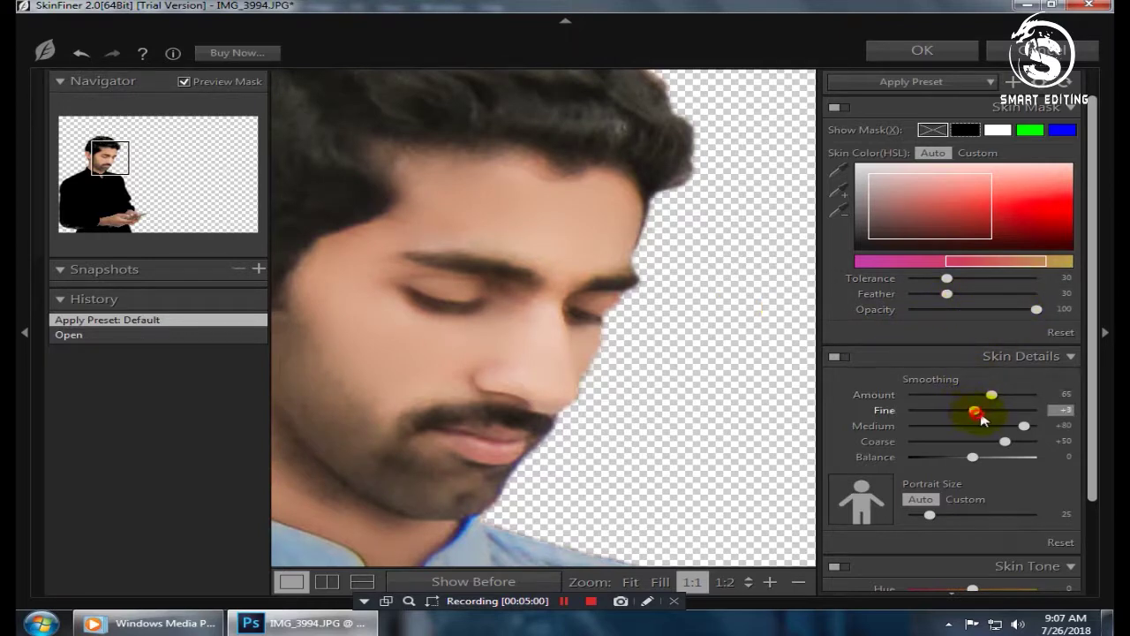
drag(982, 411, 983, 410)
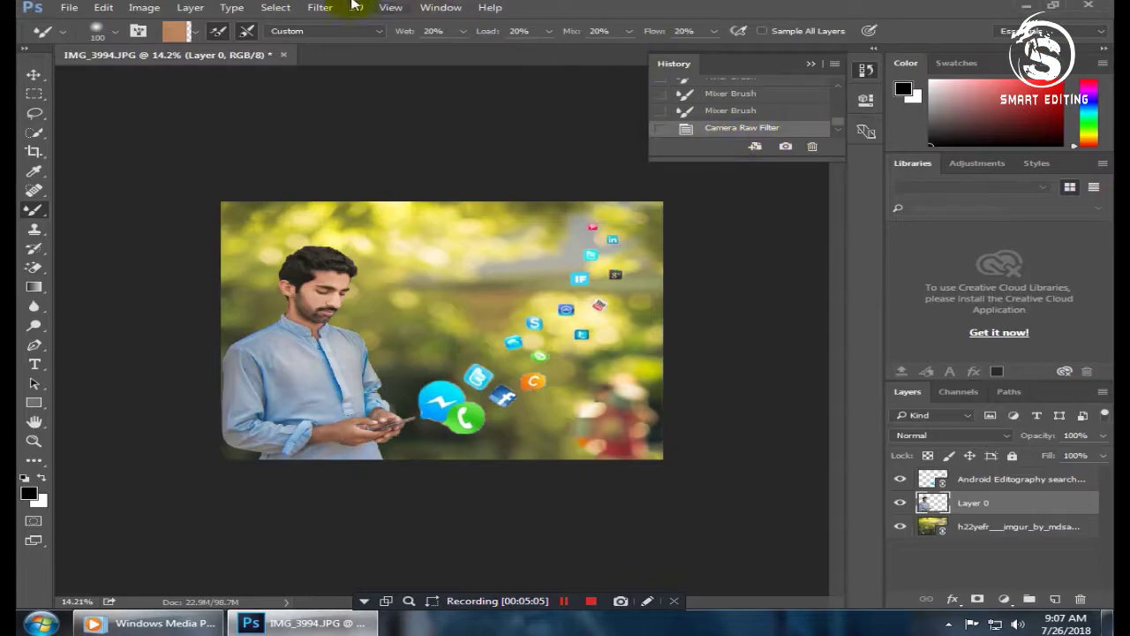
click(319, 7)
Step: Apply Camera Raw with luminance noise reduction 50, sharpening 21, radius 1.1, and slightly brighter oranges
click(353, 92)
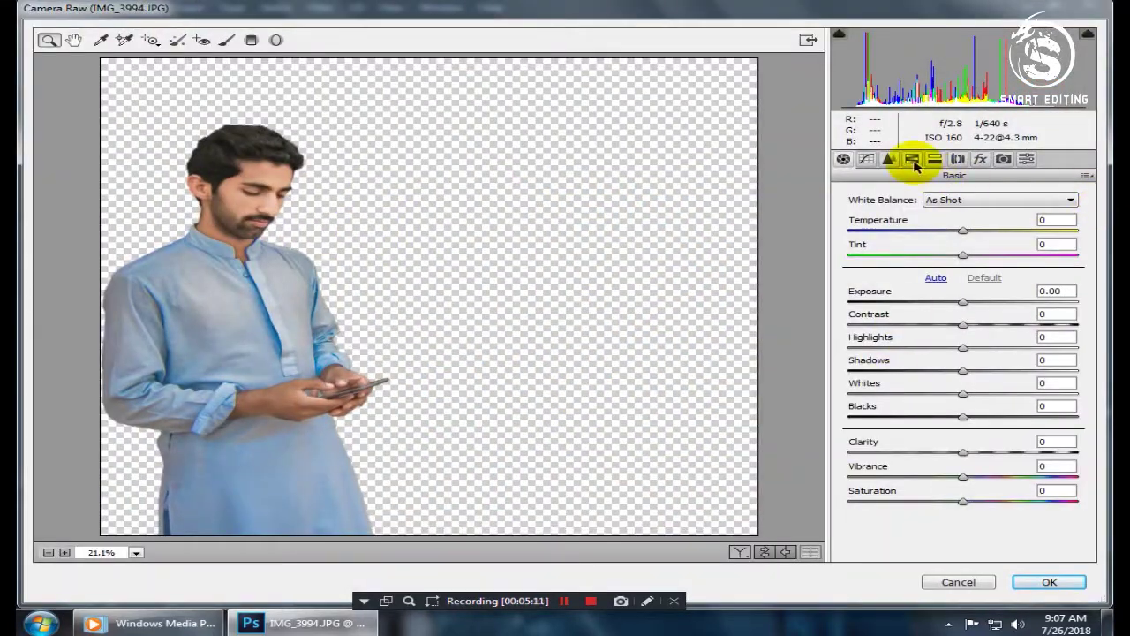
click(911, 159)
click(963, 342)
click(880, 219)
click(905, 243)
click(843, 159)
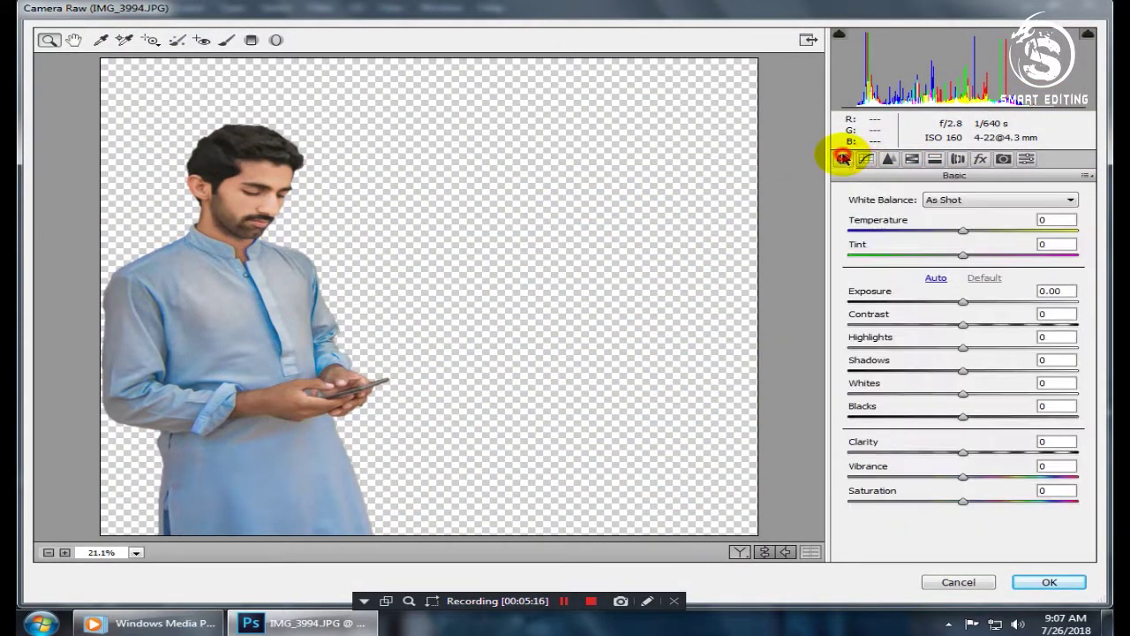
click(912, 159)
click(955, 217)
click(965, 291)
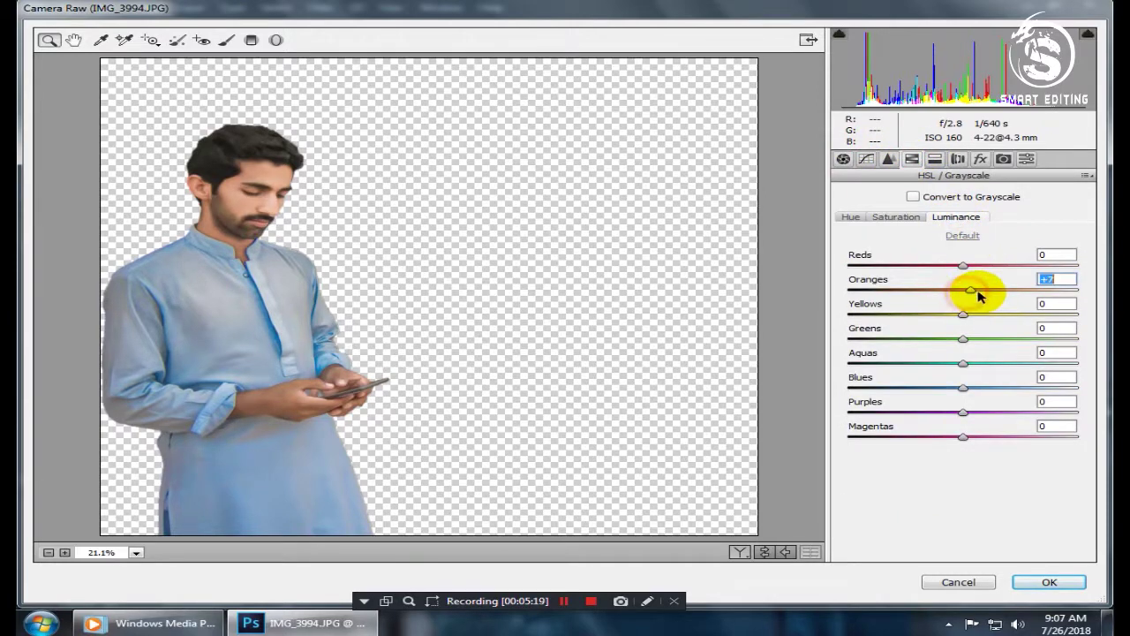
click(1025, 582)
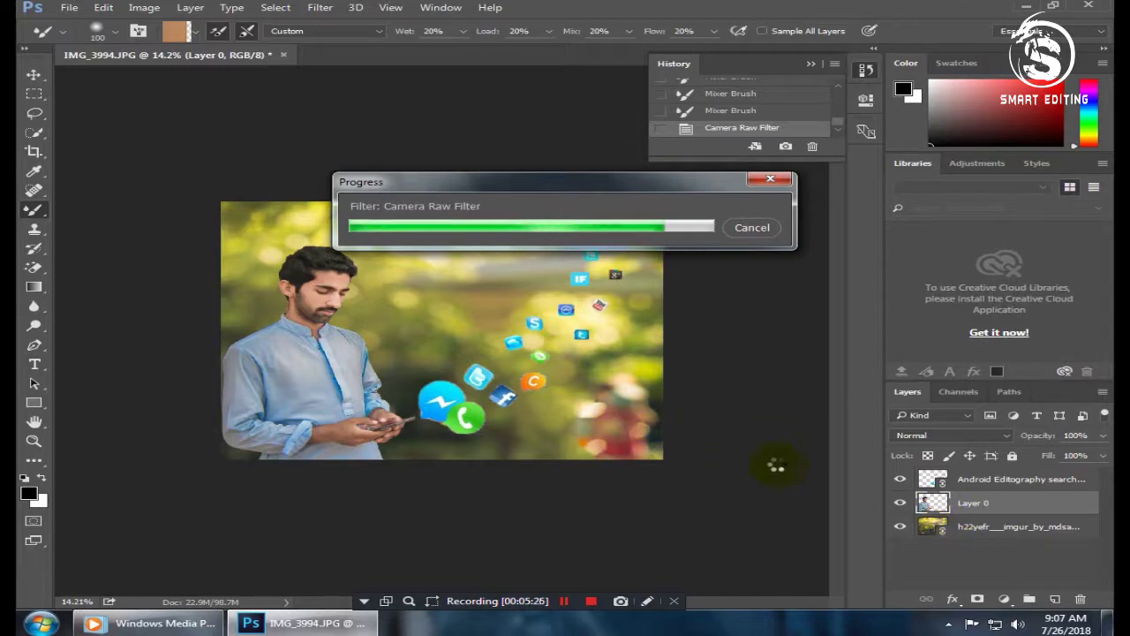
Step: Flatten the man's layer, background and icons into one layer with Merge Visible
right_click(938, 522)
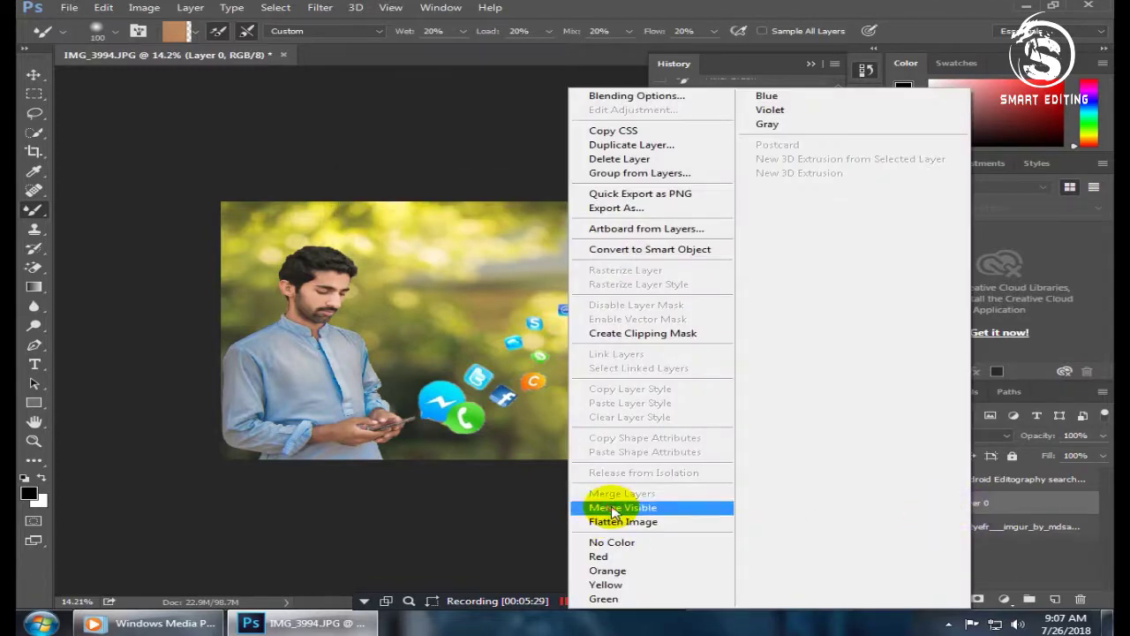
click(610, 508)
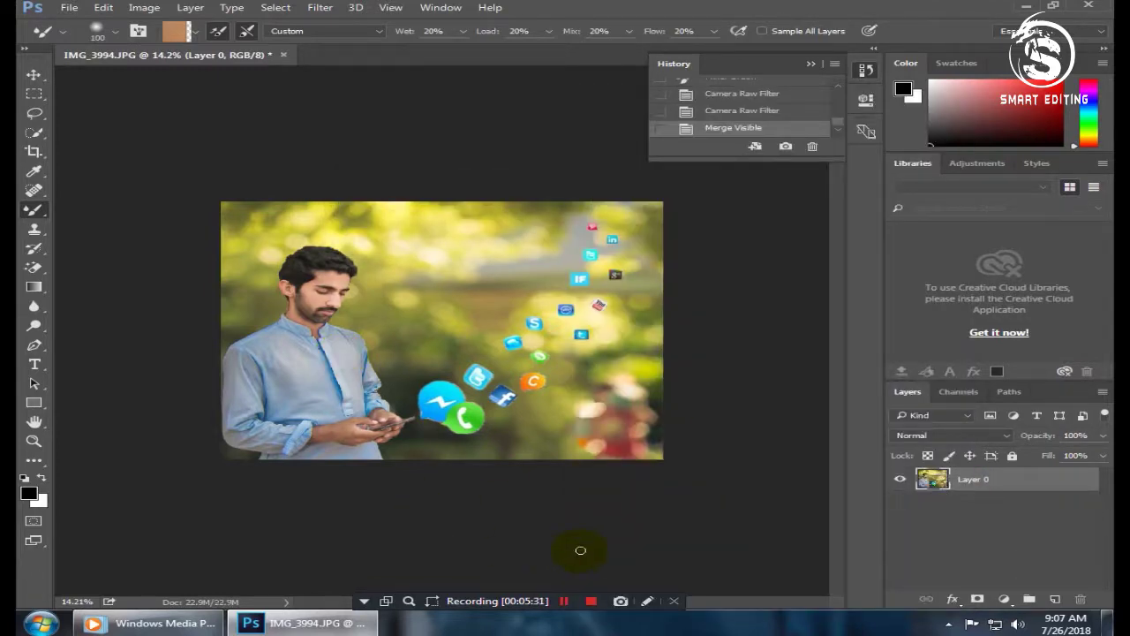